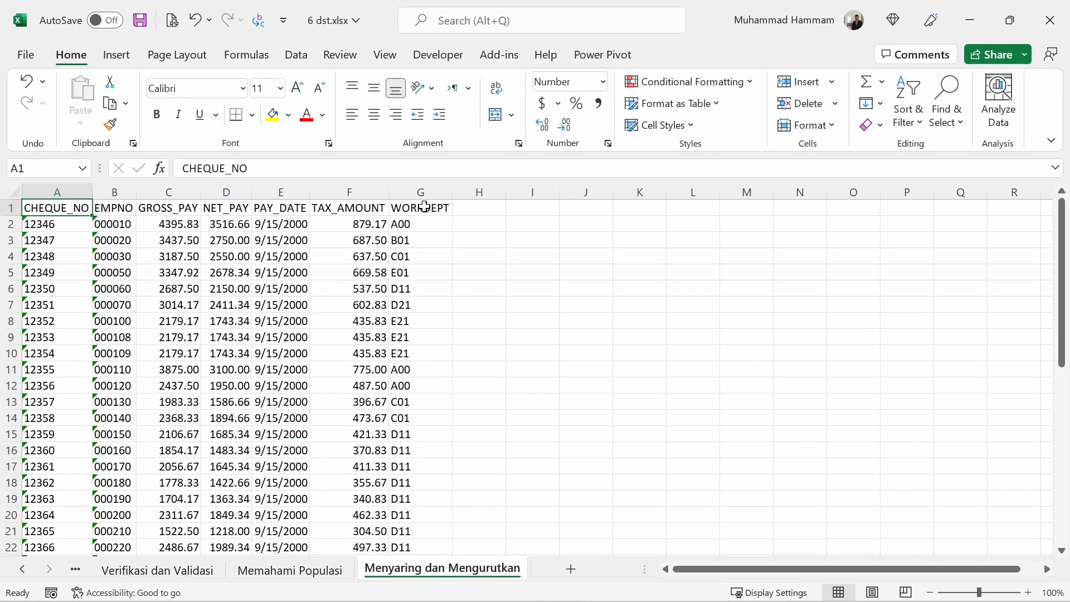
pyautogui.click(425, 210)
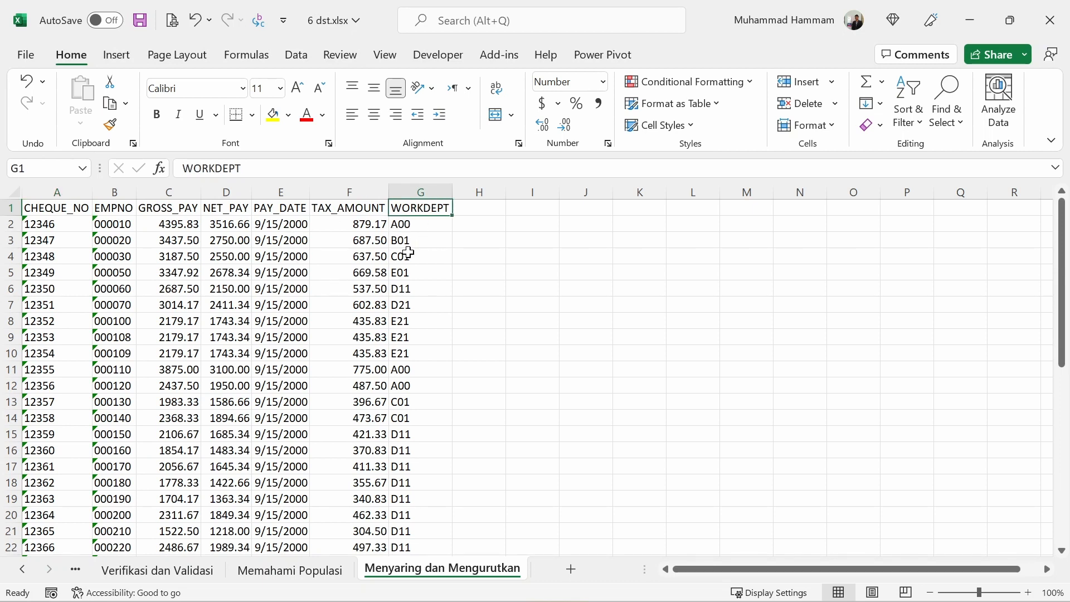
pyautogui.click(71, 56)
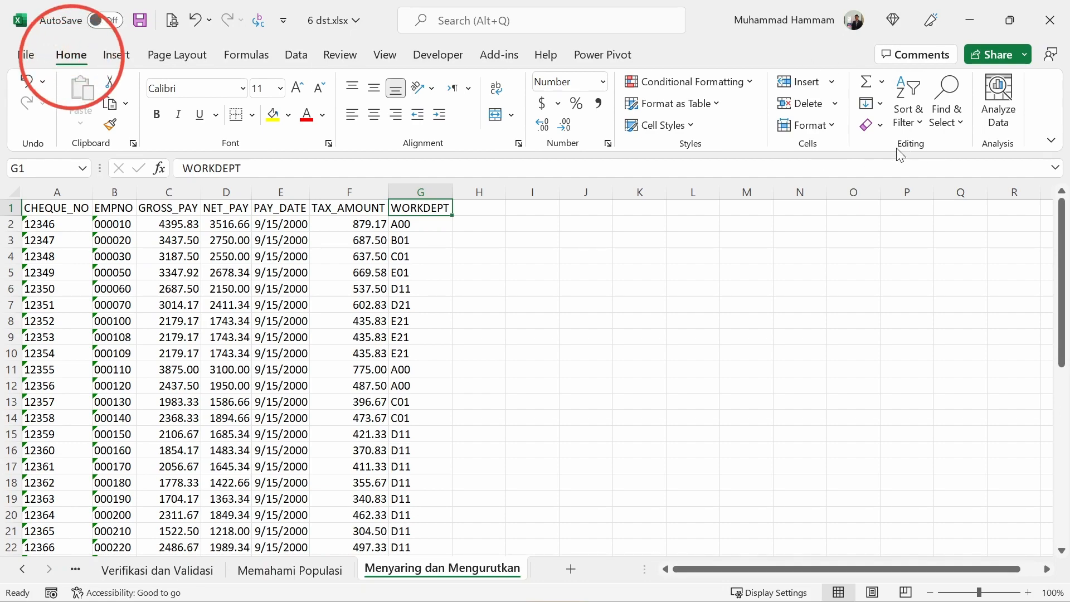
pyautogui.click(923, 125)
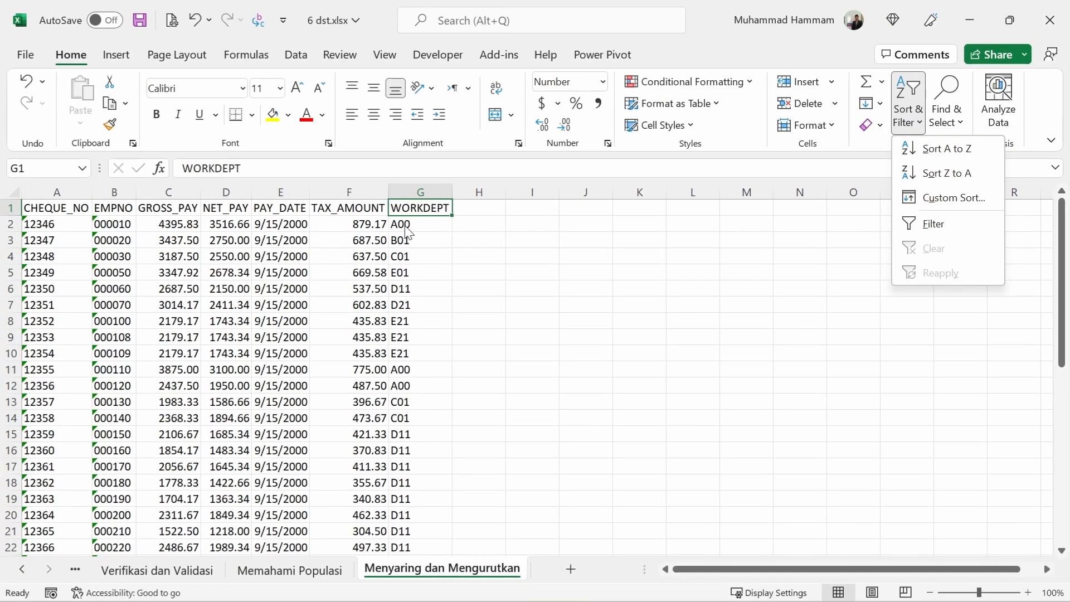
pyautogui.click(422, 222)
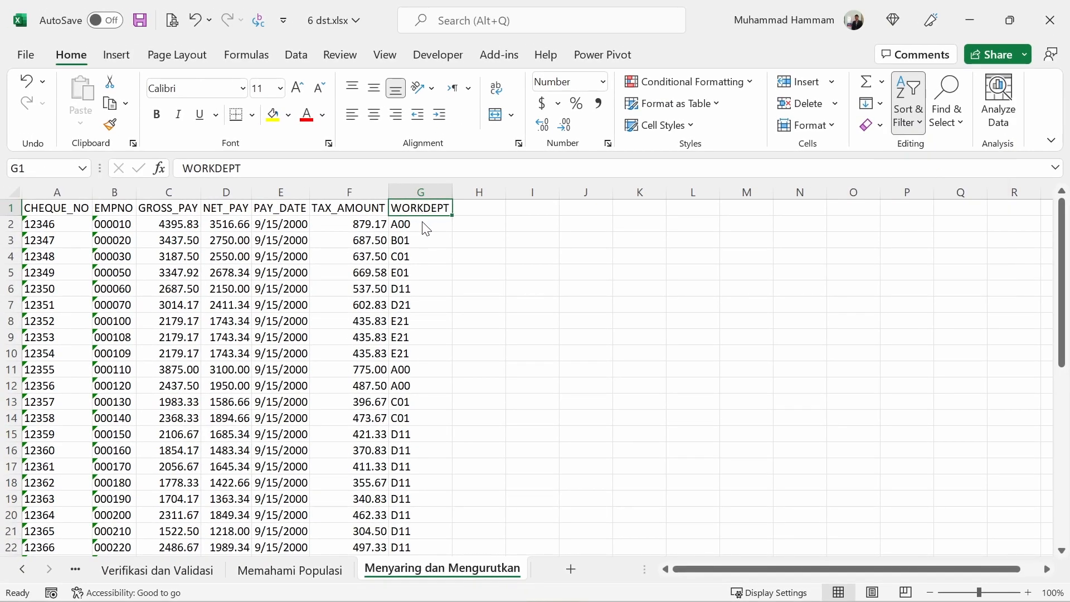
pyautogui.click(355, 221)
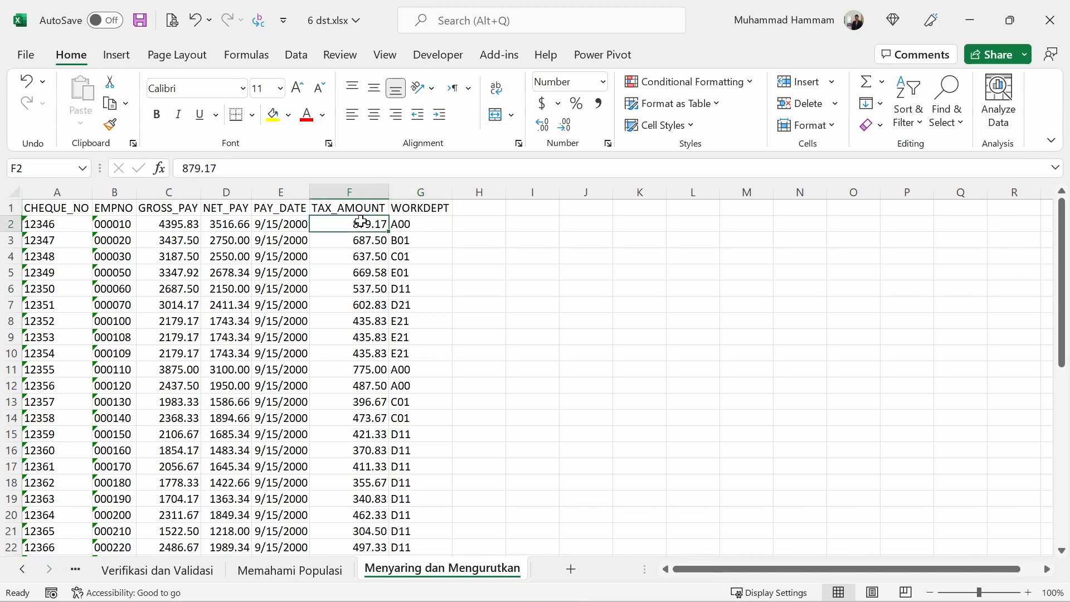
# - Select all data rows of columns A to G below the headers, sort them A to Z, and undo the sort
pyautogui.click(50, 223)
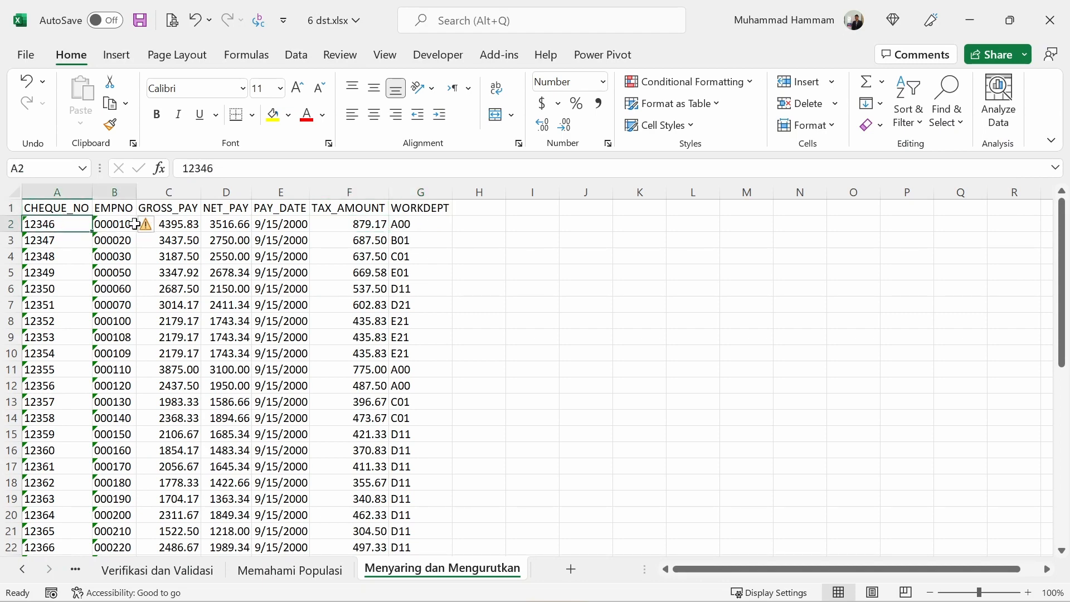
pyautogui.moveTo(135, 224); pyautogui.dragTo(419, 528)
pyautogui.scroll(8, 689, 383)
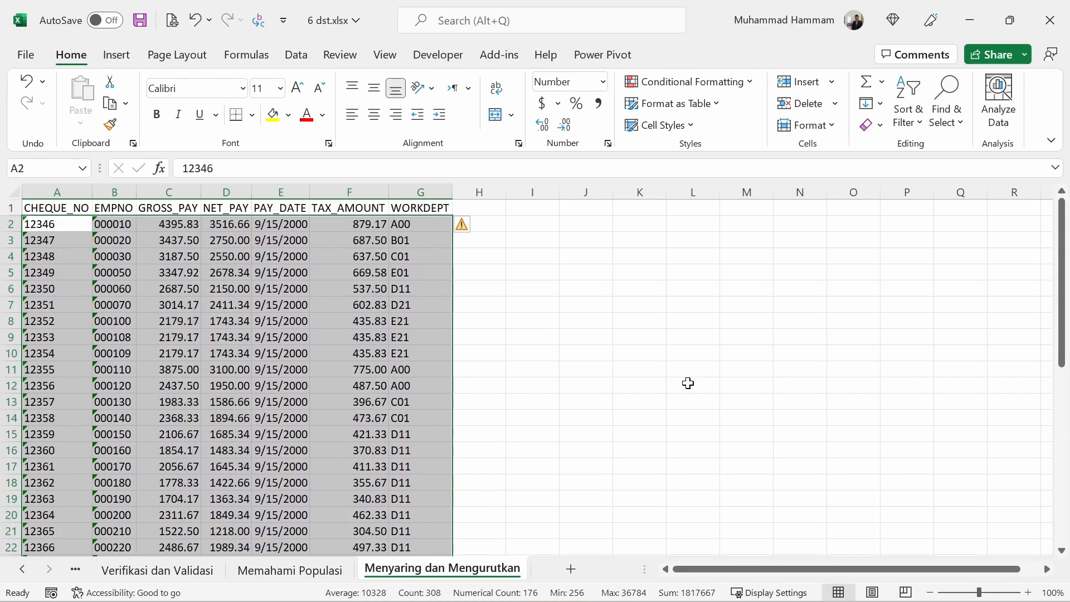
pyautogui.click(915, 118)
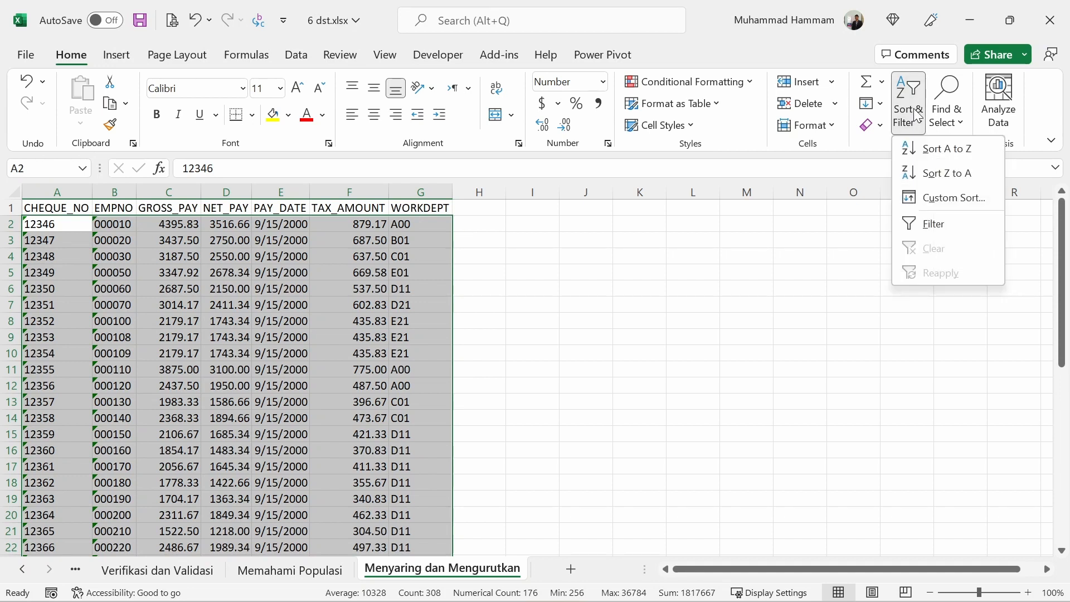
pyautogui.click(930, 150)
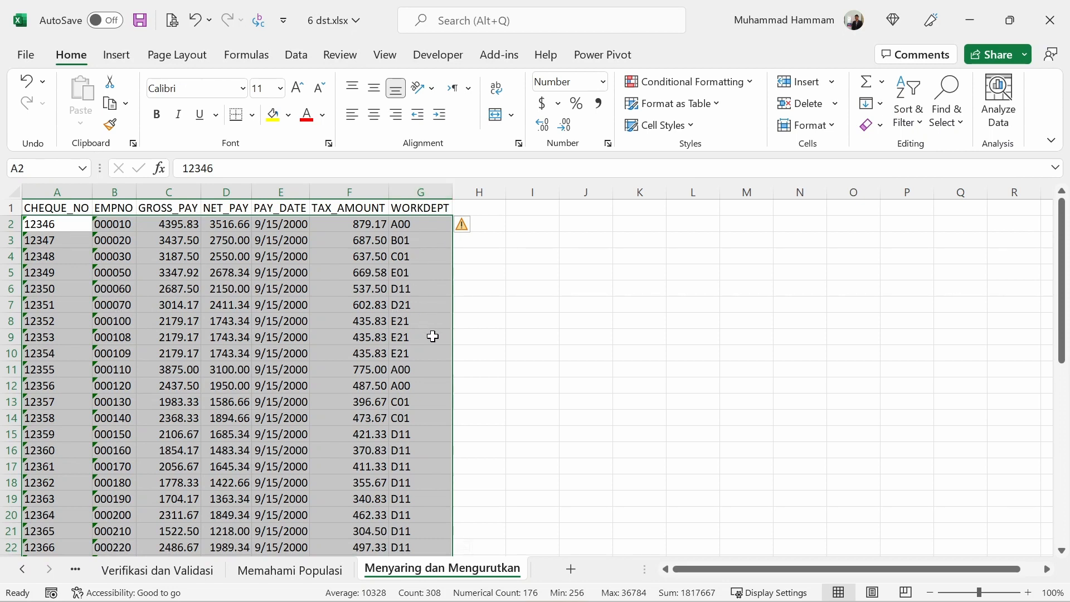
pyautogui.hotkey('ctrl', 'z')
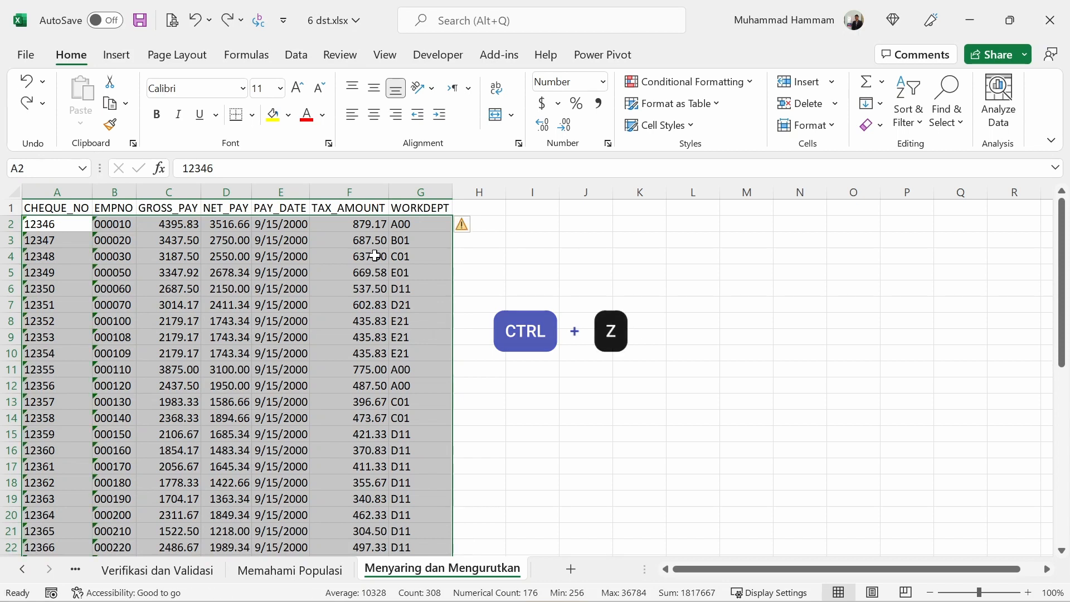
# - Custom-sort the selected records by WORKDEPT on cell values from A to Z, and undo the sort
pyautogui.click(915, 115)
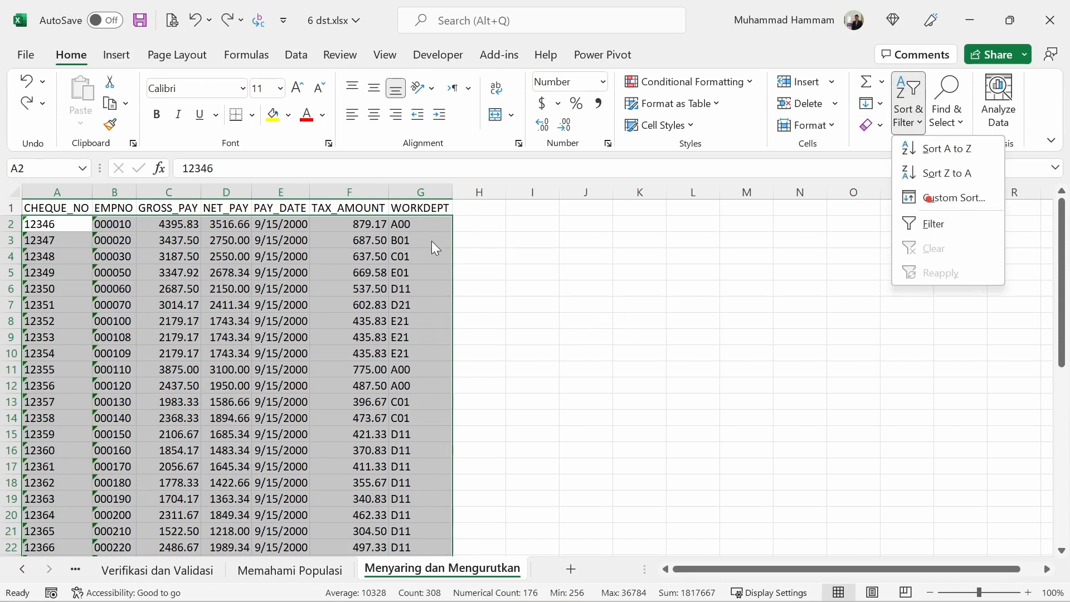
pyautogui.click(929, 198)
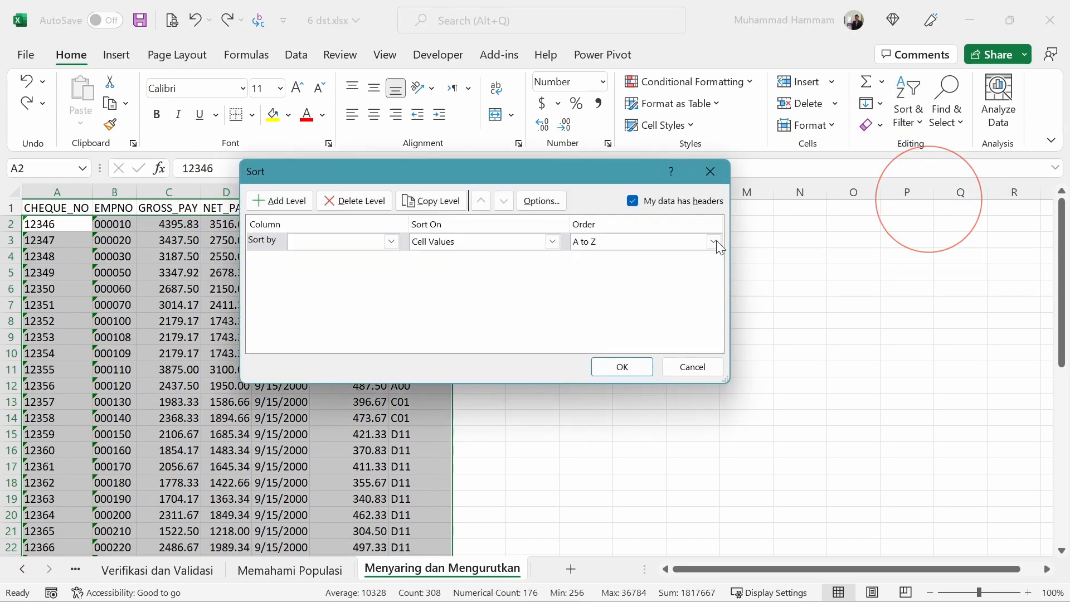
pyautogui.click(620, 306)
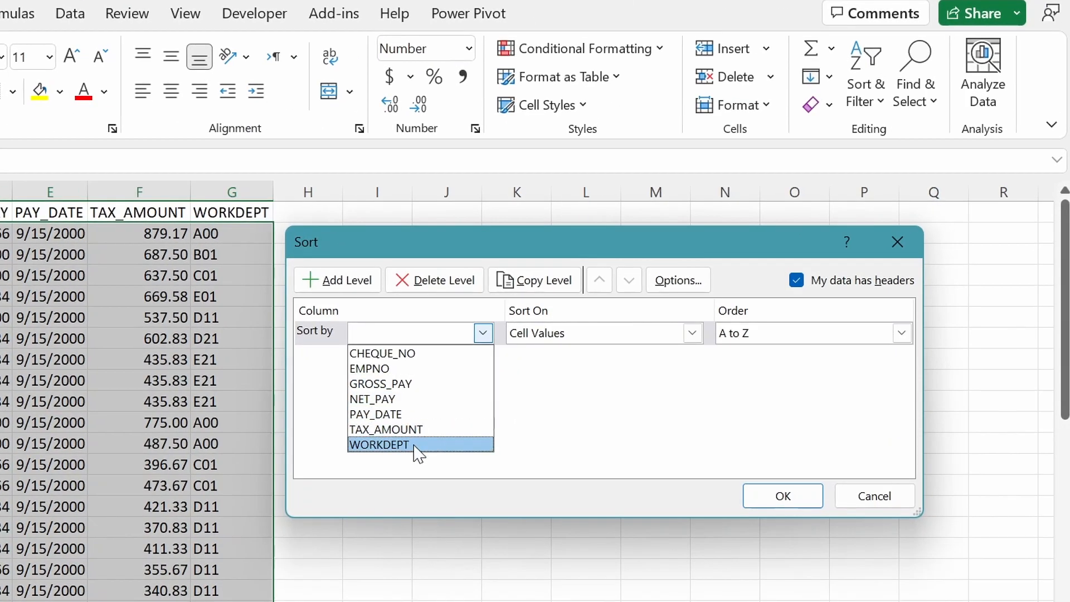
pyautogui.click(415, 443)
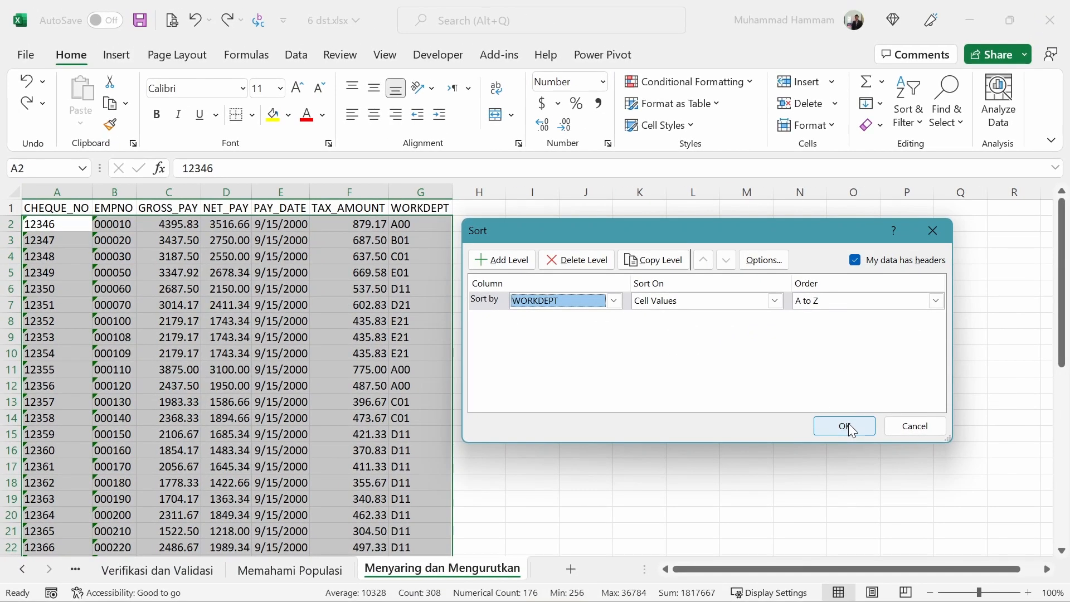
pyautogui.click(845, 426)
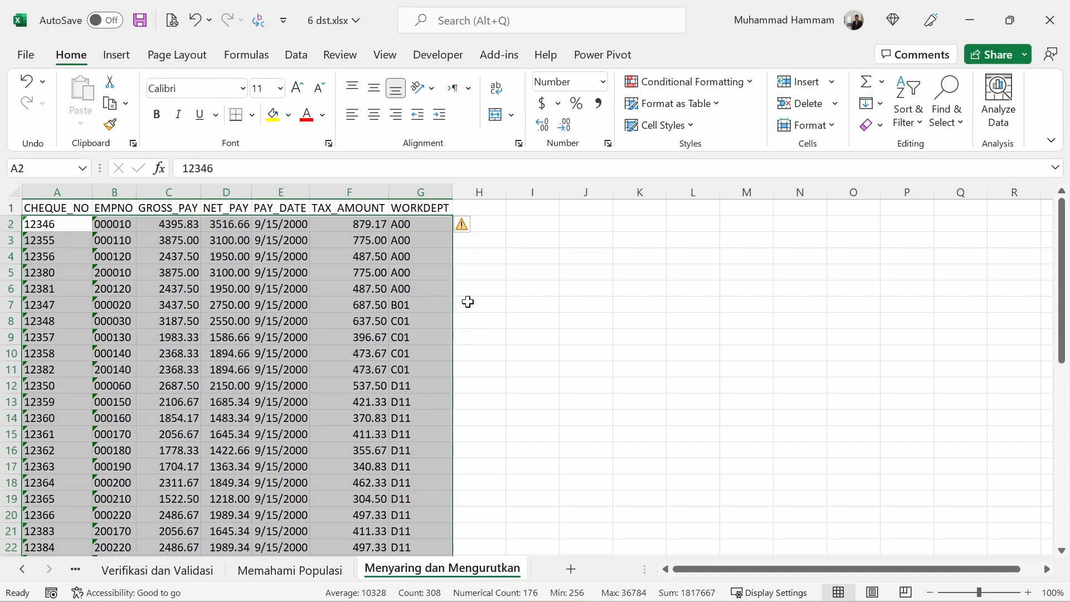
pyautogui.hotkey('ctrl', 'z')
pyautogui.hotkey('ctrl', 'z')
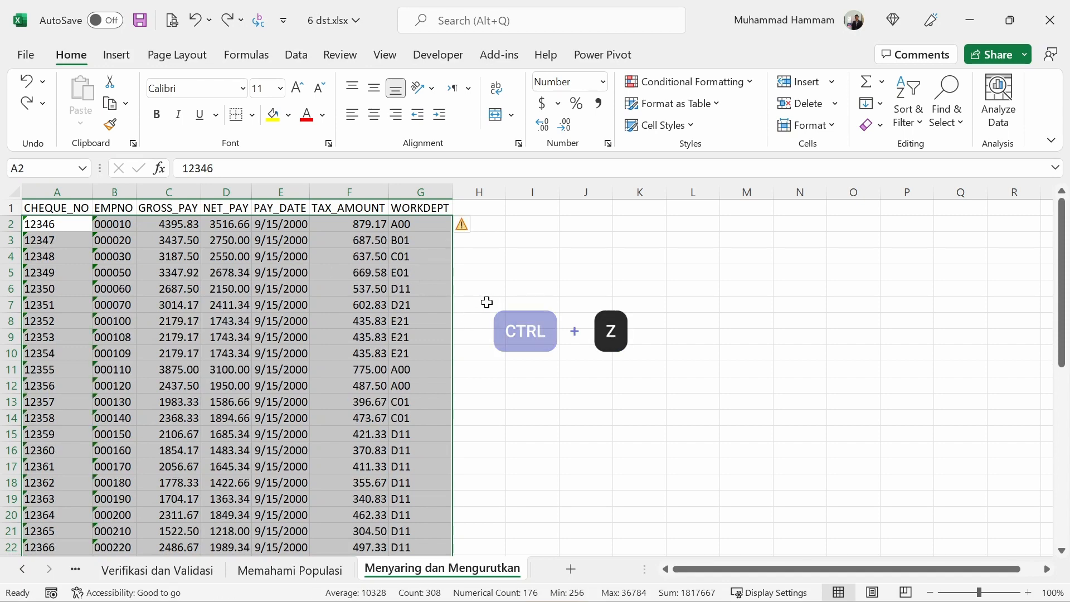
# - Add the column header NOMOR URUT in cell H1, next to WORKDEPT
pyautogui.click(492, 283)
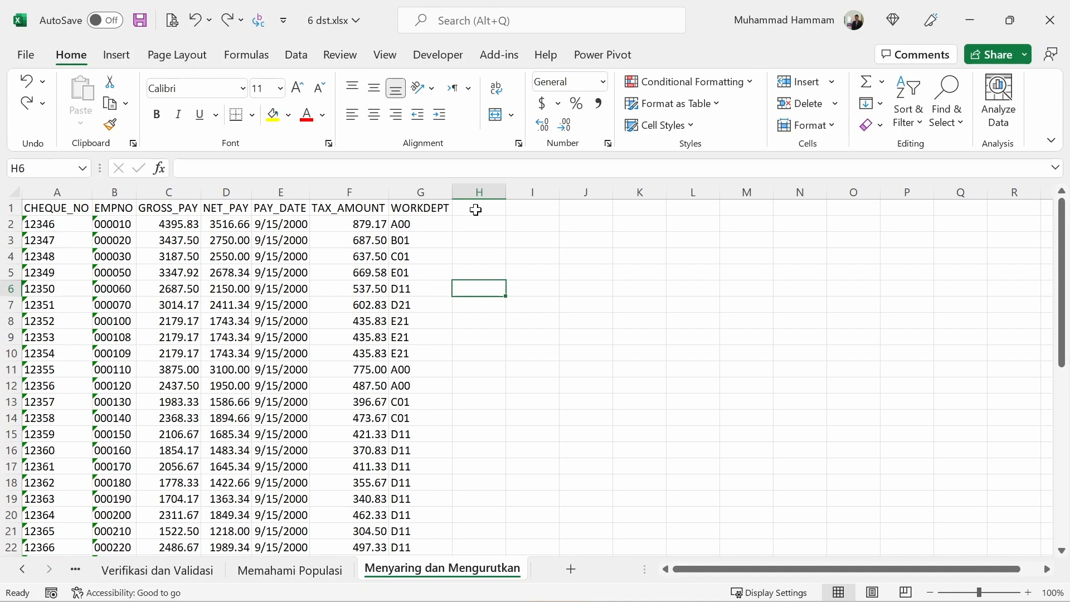
pyautogui.click(481, 210)
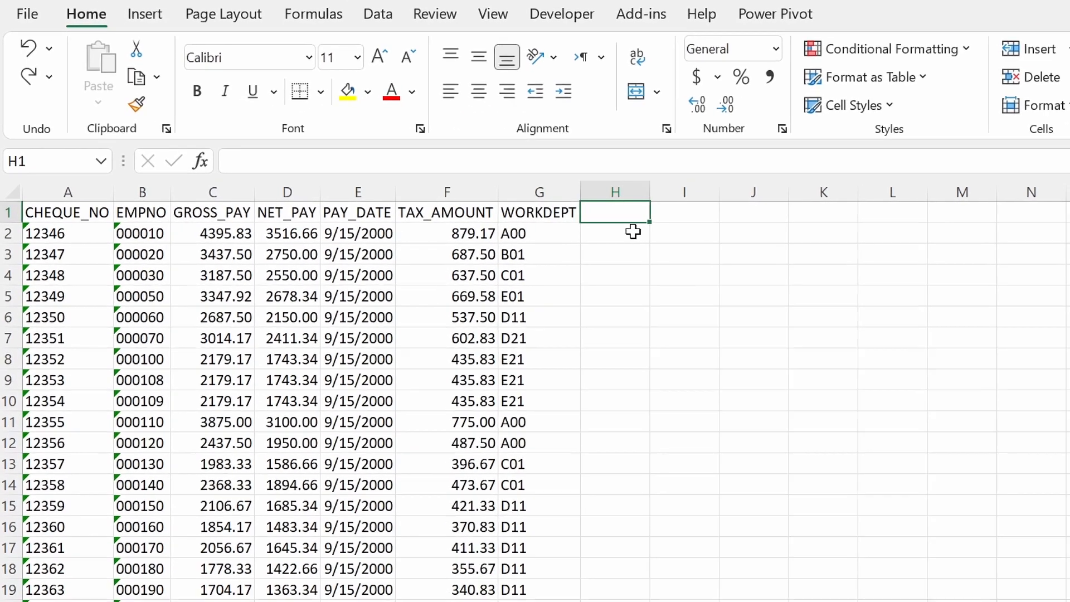
pyautogui.write('NO')
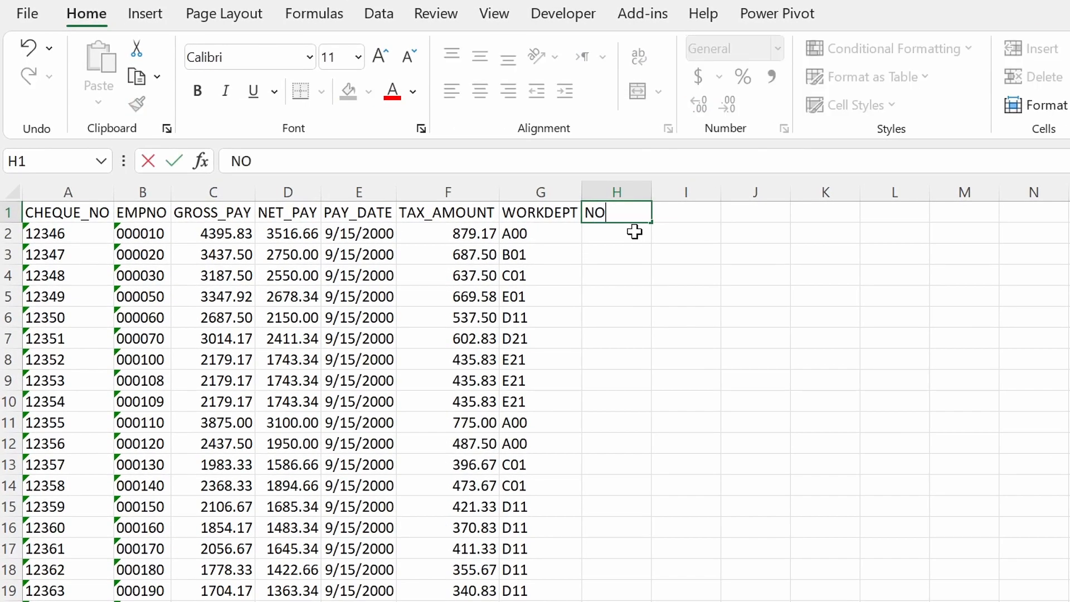
pyautogui.write('MOR URUT')
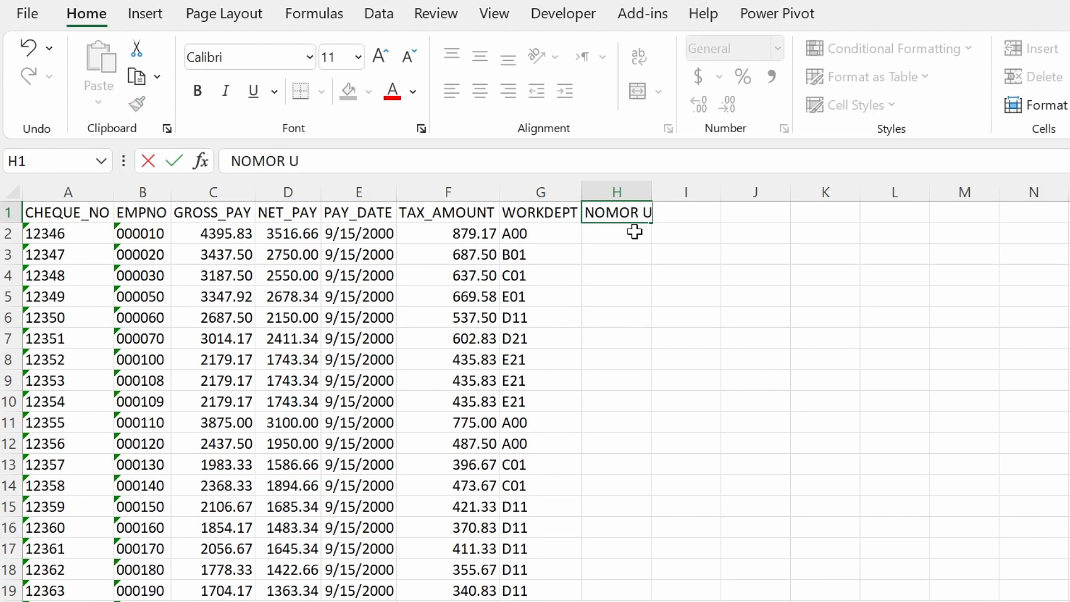
pyautogui.press('Return')
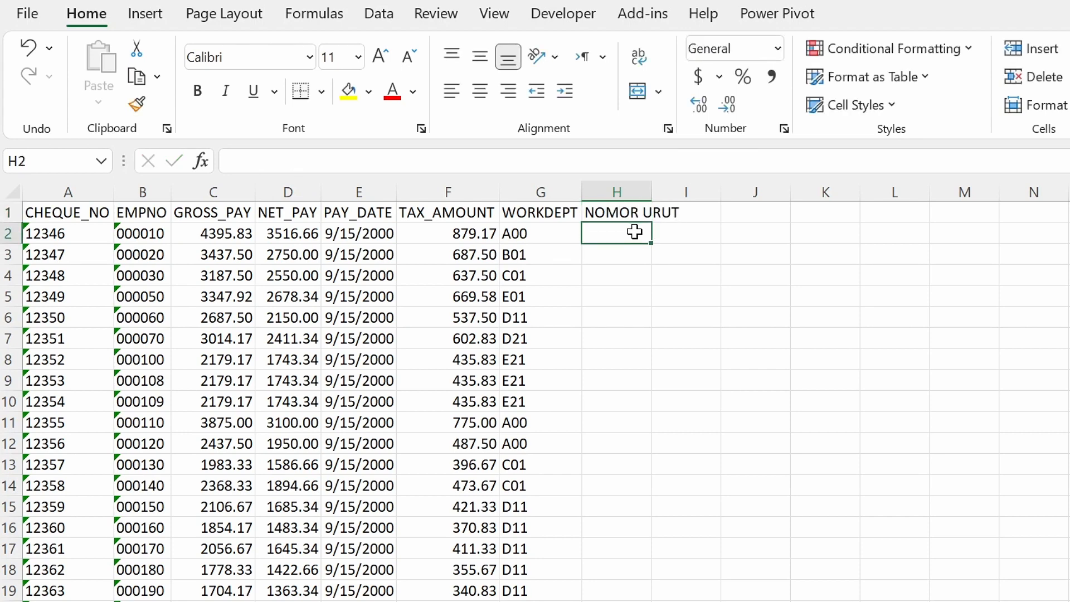
# - Enter 1 and 2 in H2 and H3, and fill the number series down to the last record
pyautogui.write('1')
pyautogui.press('Return')
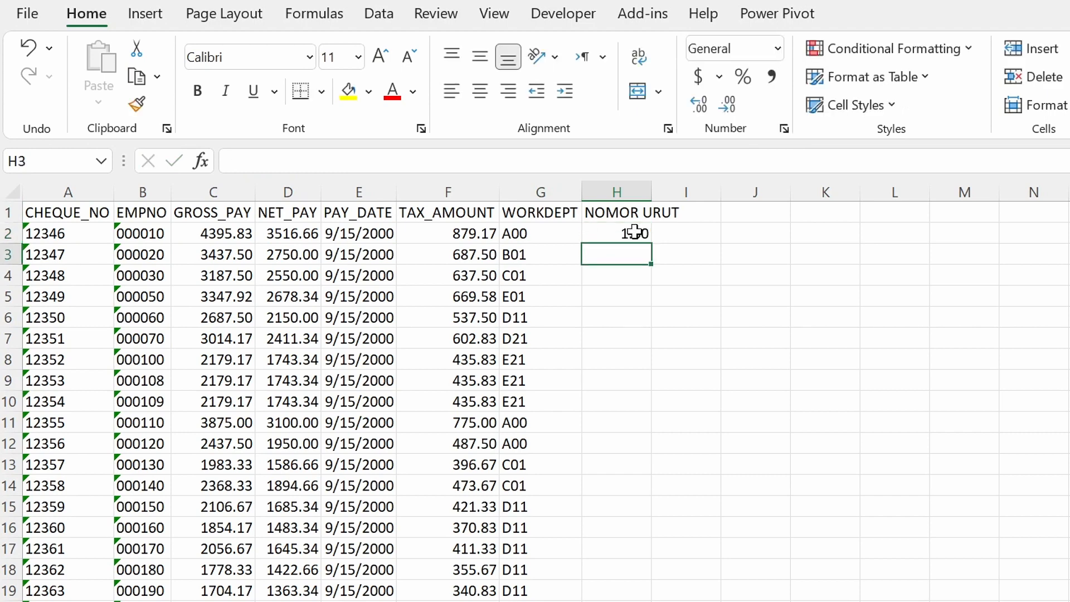
pyautogui.write('2')
pyautogui.click(634, 232)
pyautogui.hotkey('shift', 'Down')
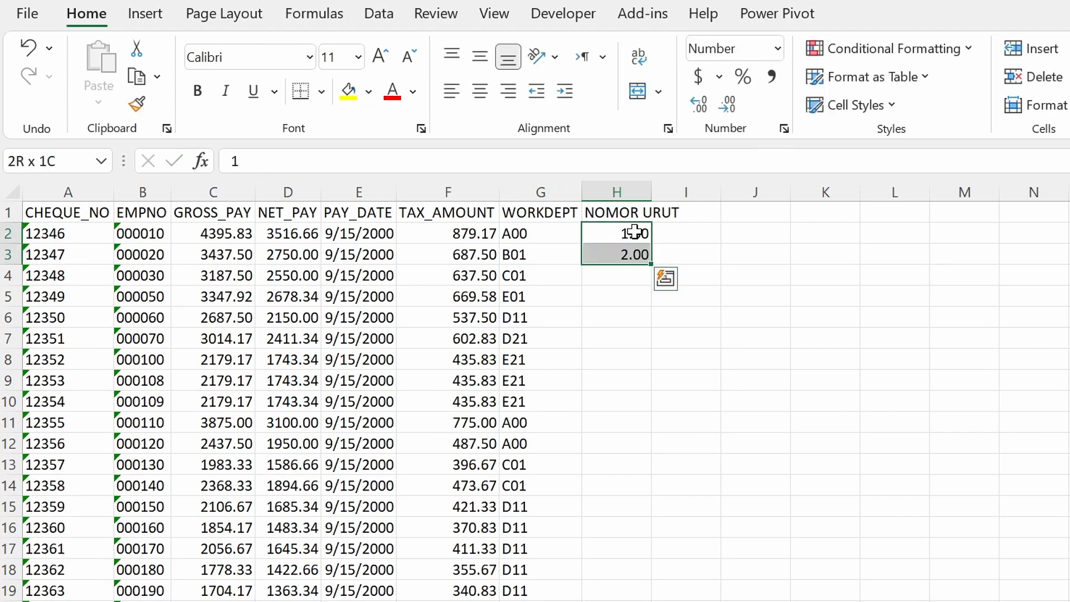
pyautogui.click(617, 237)
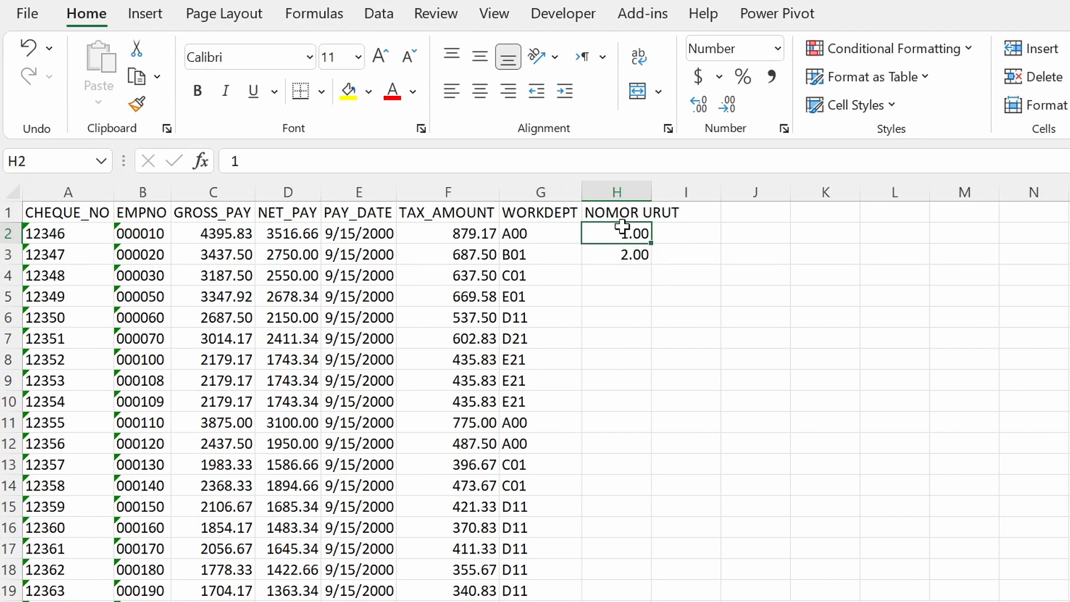
pyautogui.keyDown('shift'); pyautogui.click(609, 254); pyautogui.keyUp('shift')
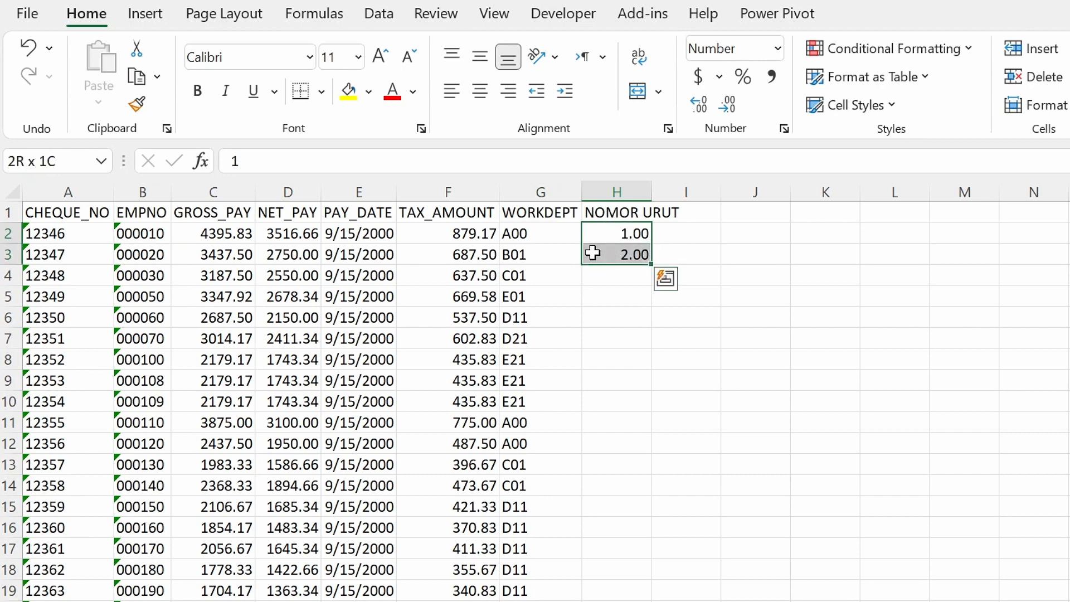
pyautogui.doubleClick(651, 264)
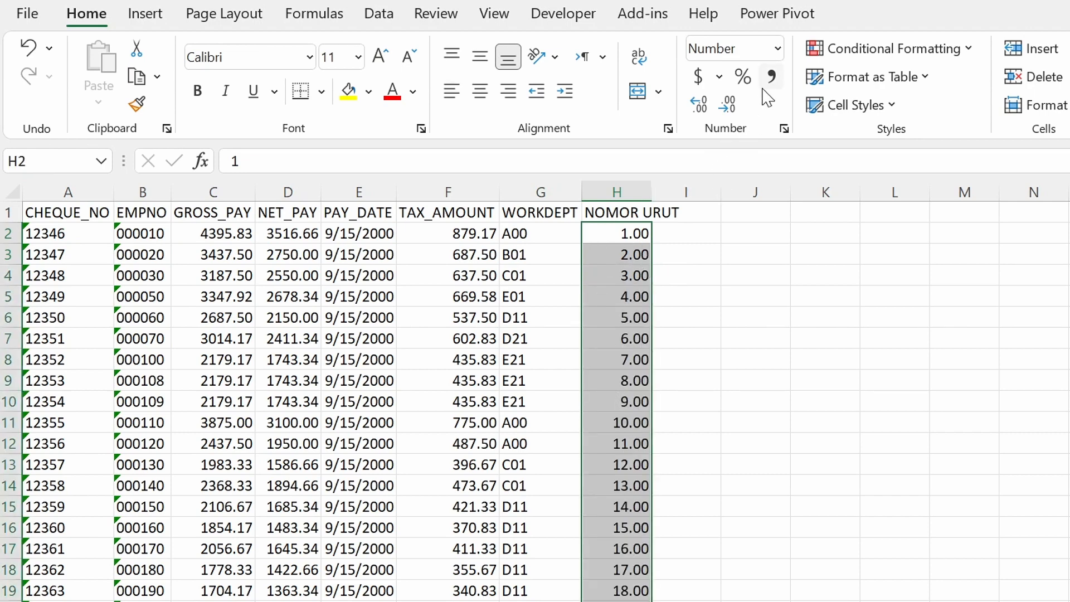
# - Reduce the NOMOR URUT values to whole numbers without decimal places
pyautogui.click(732, 114)
pyautogui.click(732, 113)
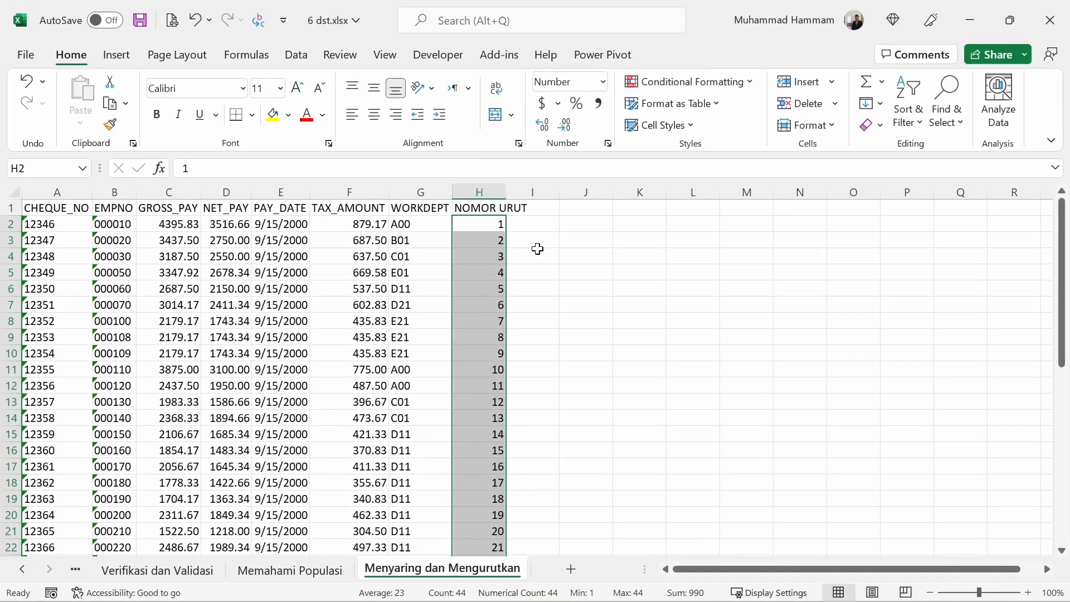
pyautogui.click(537, 249)
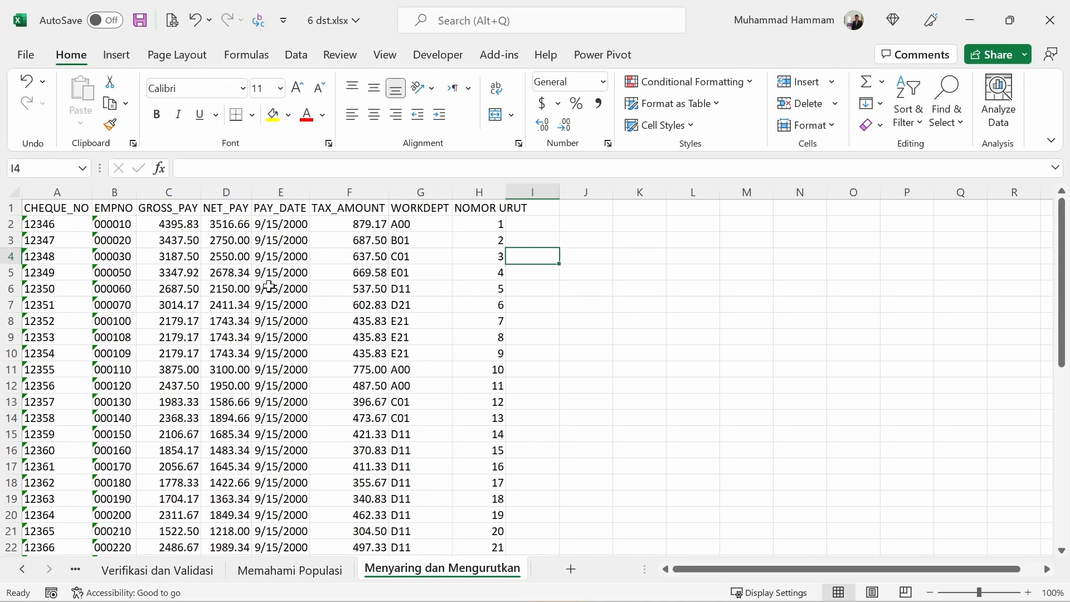
# - Turn on filtering for the header row of the payroll table
pyautogui.click(269, 286)
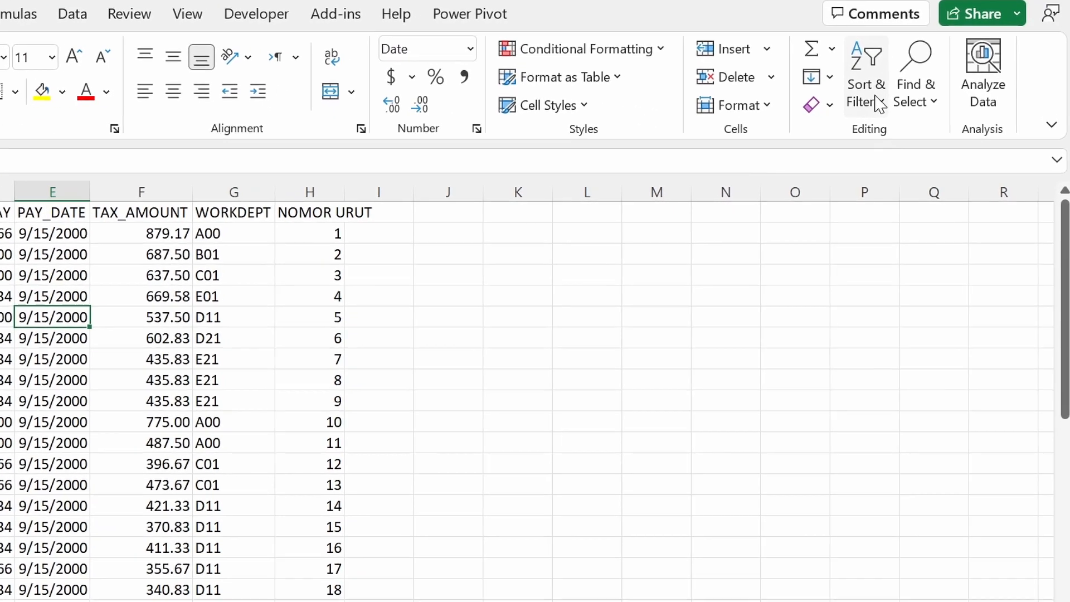
pyautogui.click(919, 123)
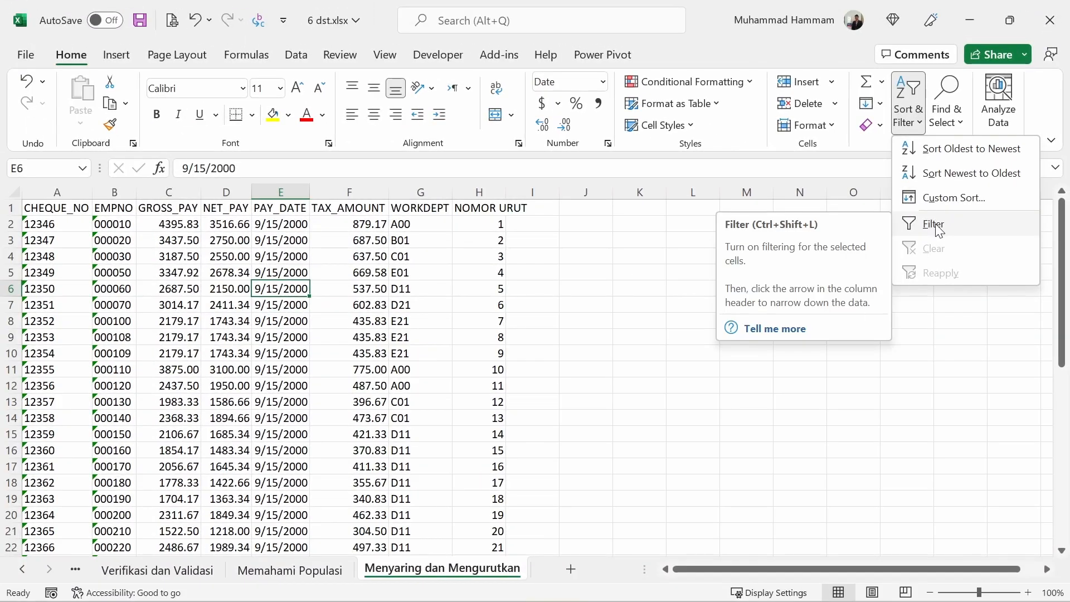
pyautogui.click(286, 271)
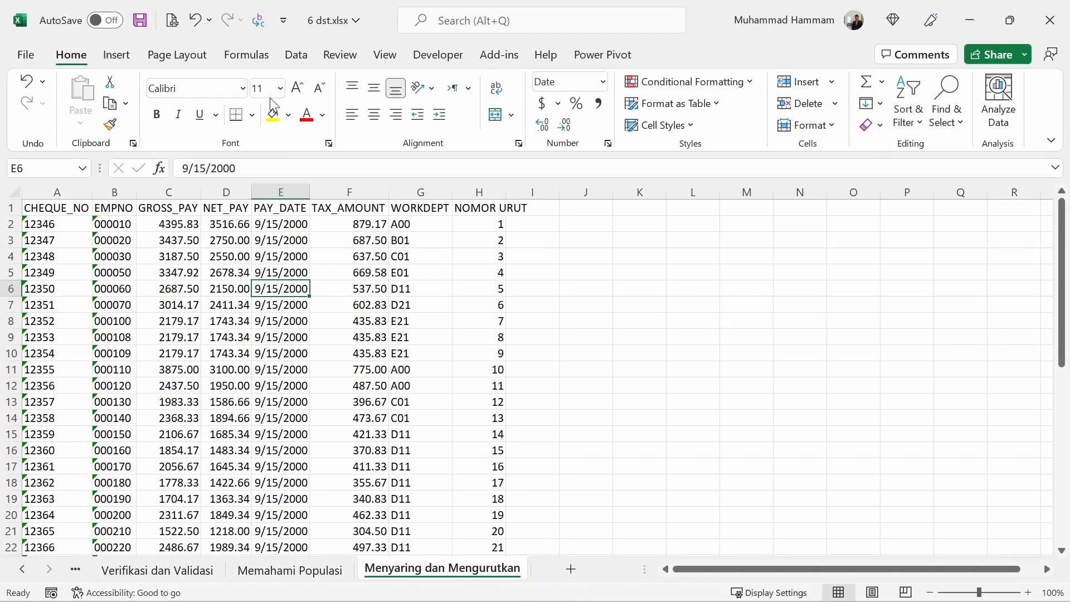
pyautogui.click(296, 54)
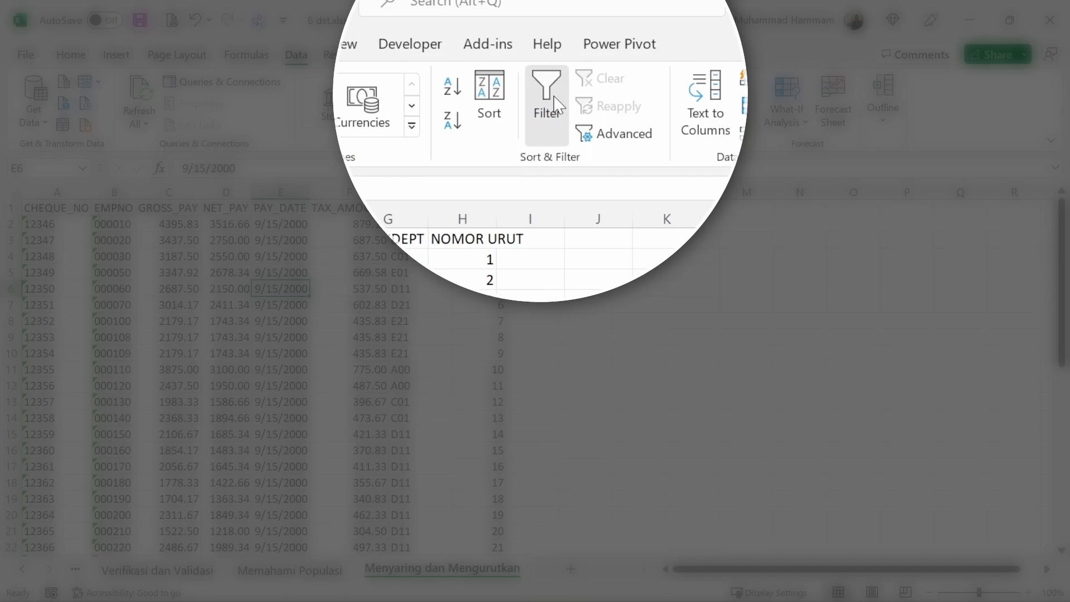
pyautogui.click(552, 102)
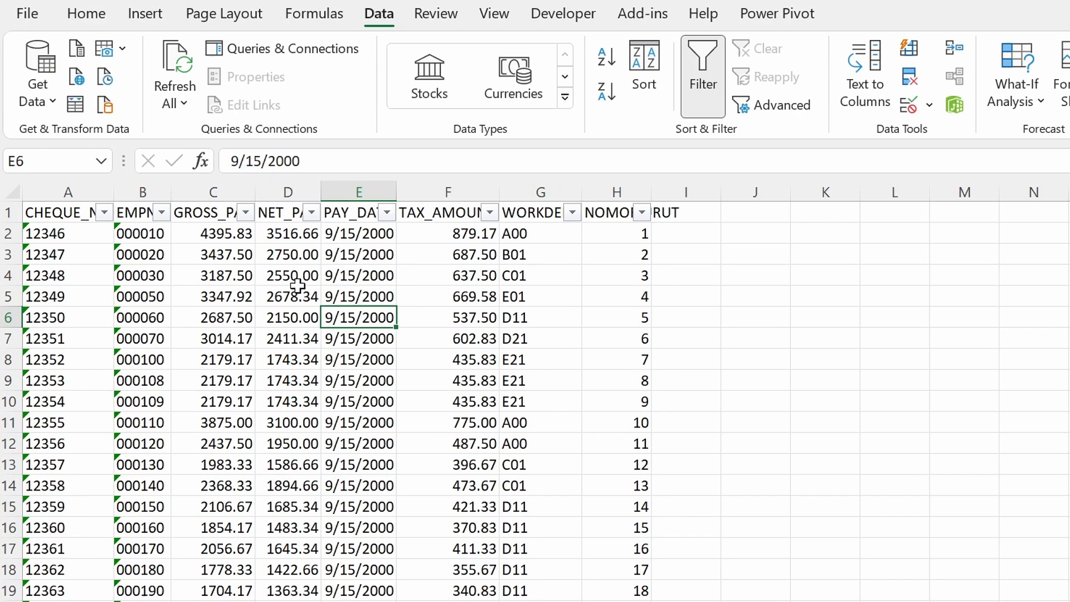
# - Filter the WORKDEPT column to show only the A00 records
pyautogui.click(525, 218)
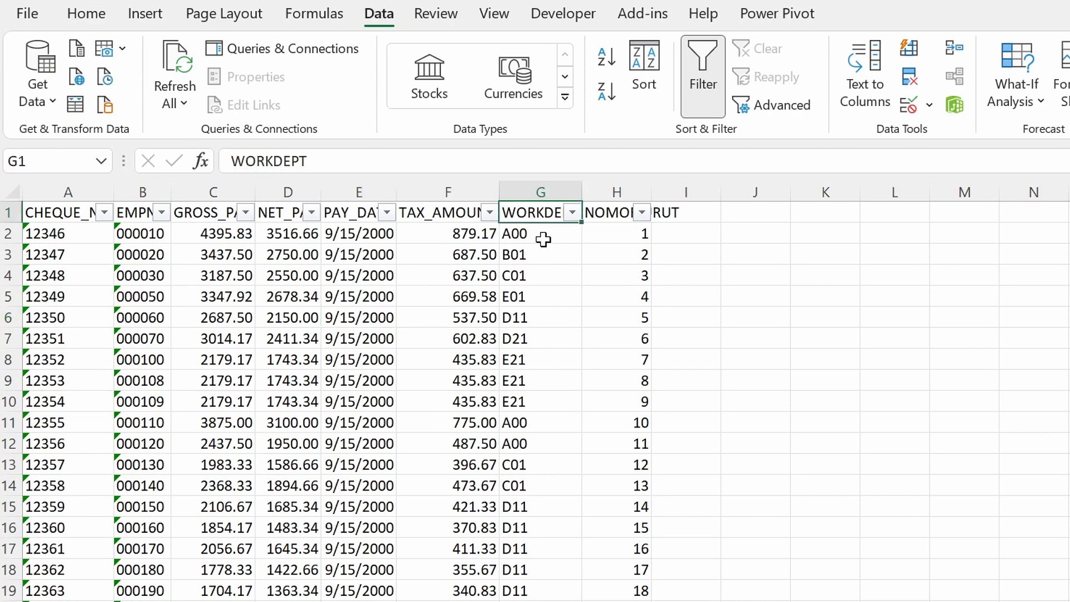
pyautogui.click(572, 214)
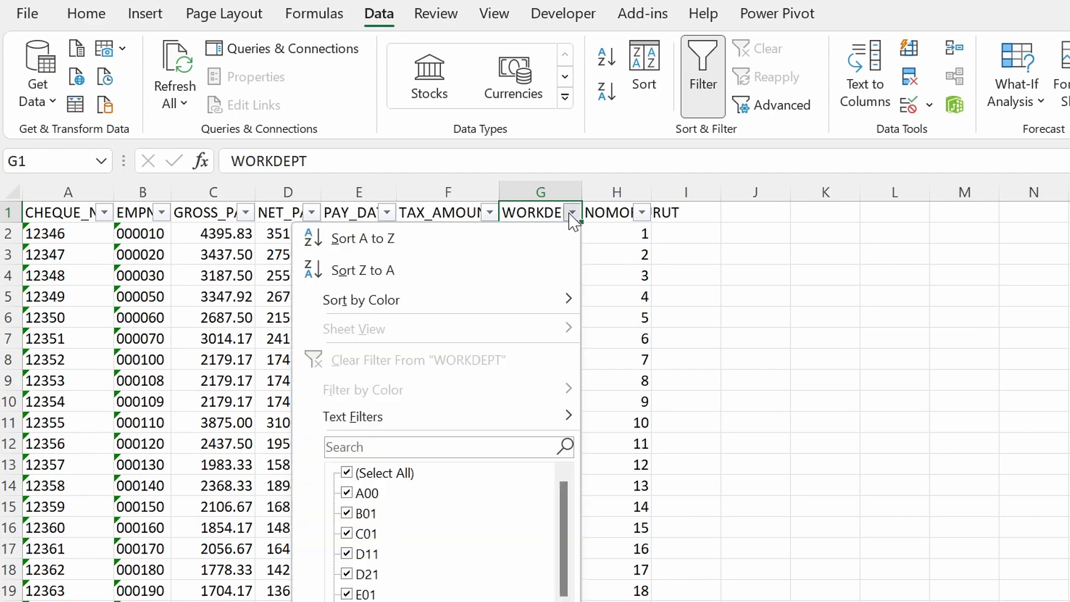
pyautogui.click(348, 474)
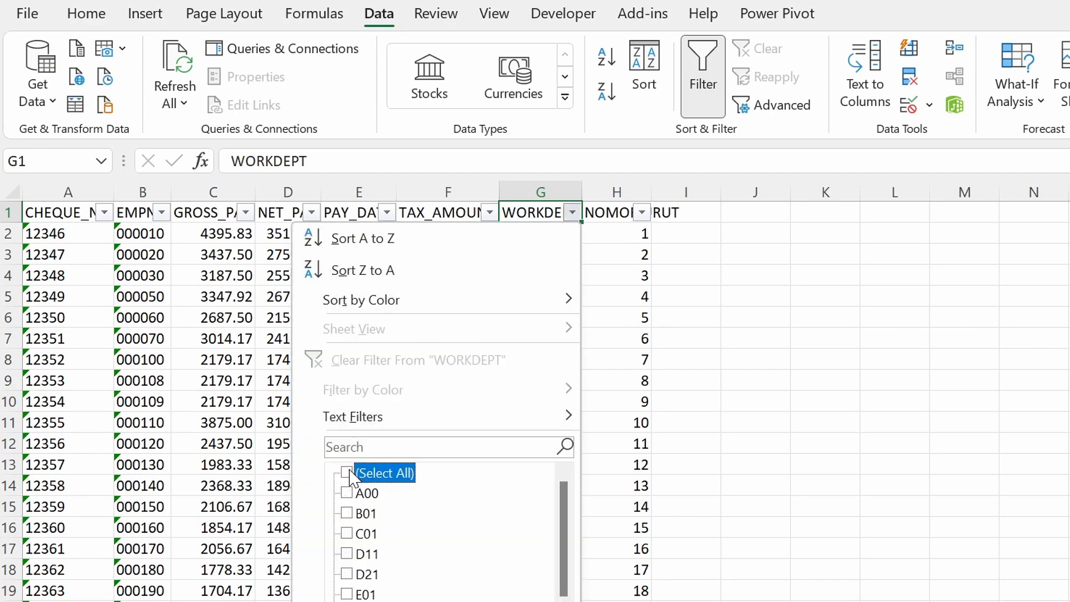
pyautogui.click(347, 494)
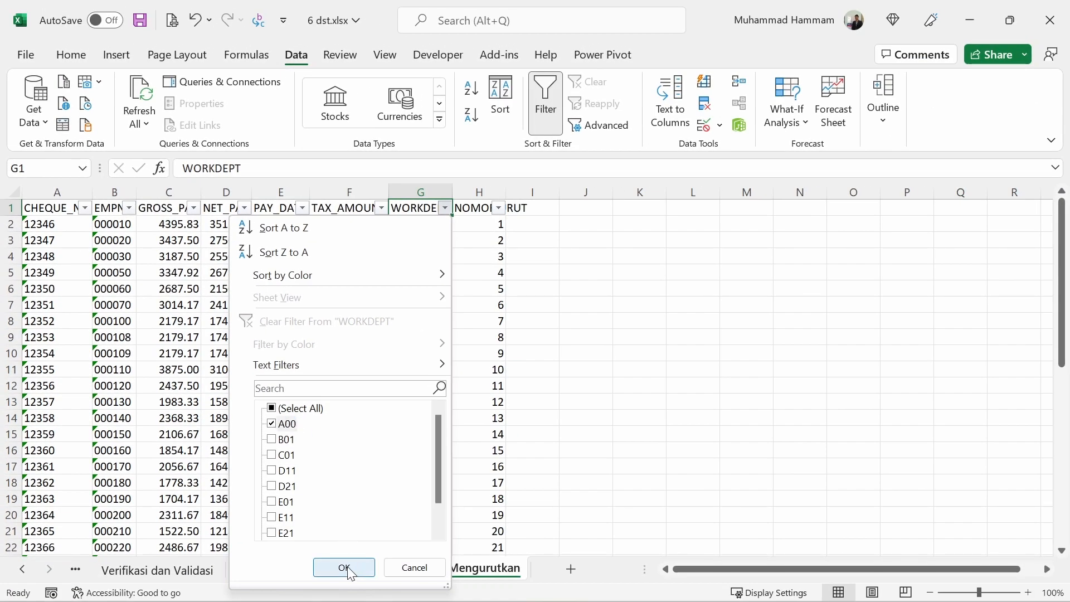
pyautogui.click(345, 567)
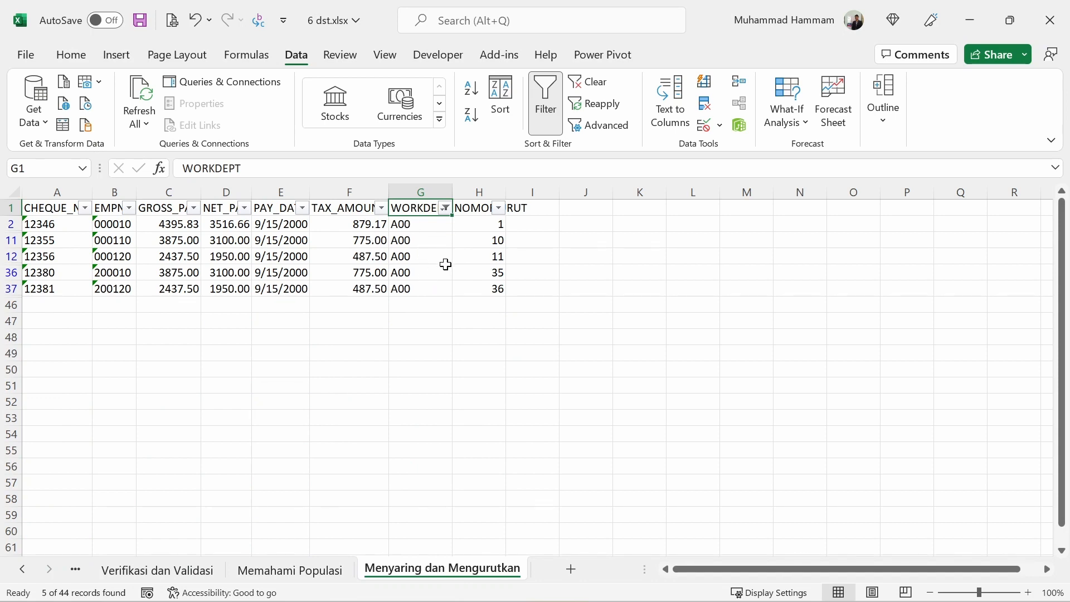
# - Reselect all departments in the WORKDEPT filter to show every record again
pyautogui.click(446, 209)
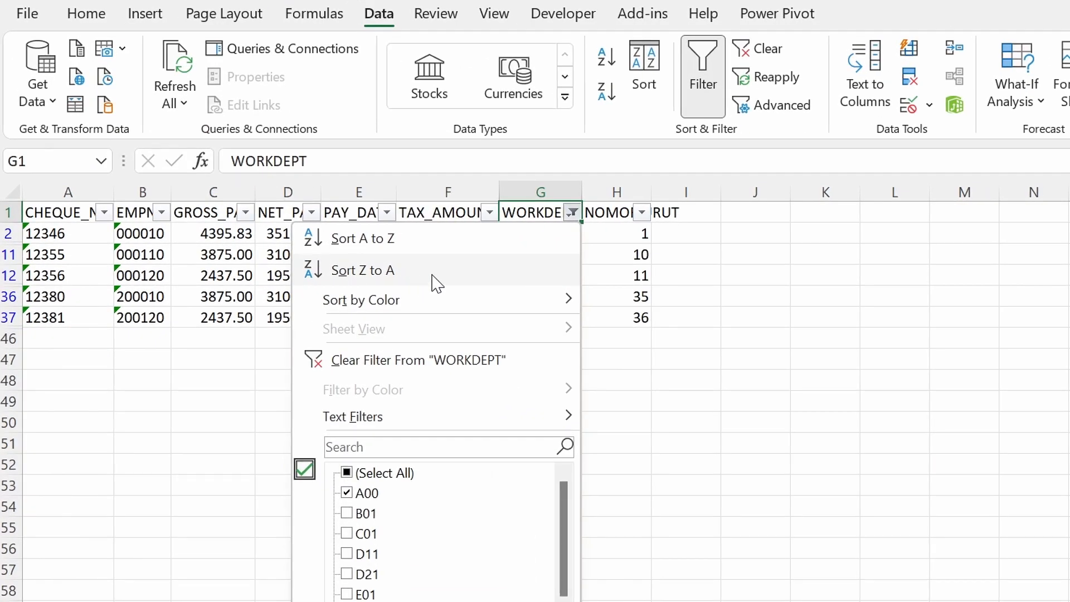
pyautogui.moveTo(437, 306)
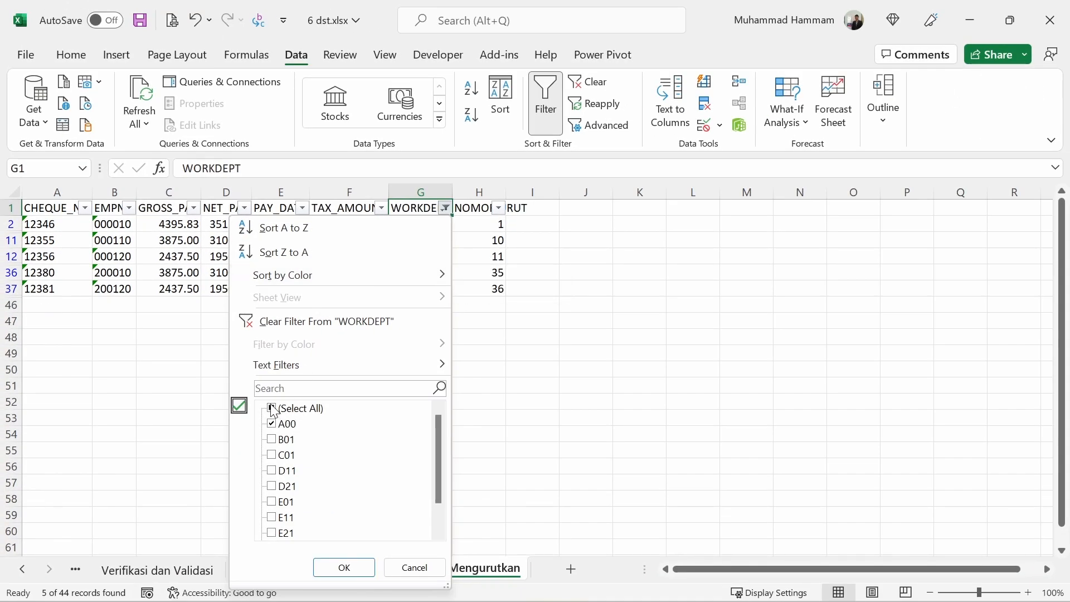
pyautogui.click(272, 409)
pyautogui.click(342, 569)
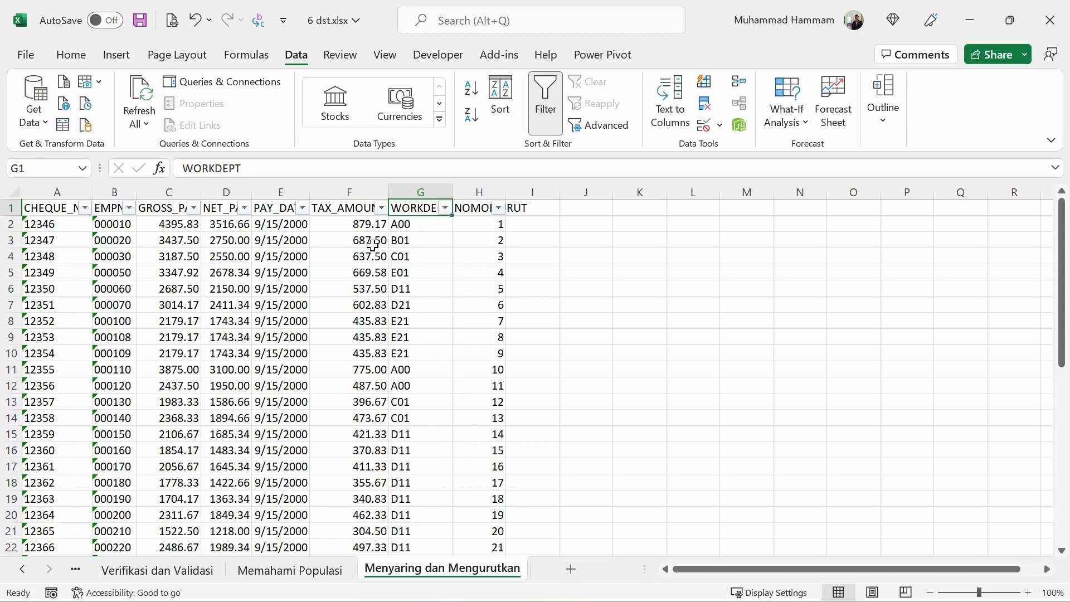
# - Fill the TAX_AMOUNT cells F3 and F13 with yellow
pyautogui.click(365, 240)
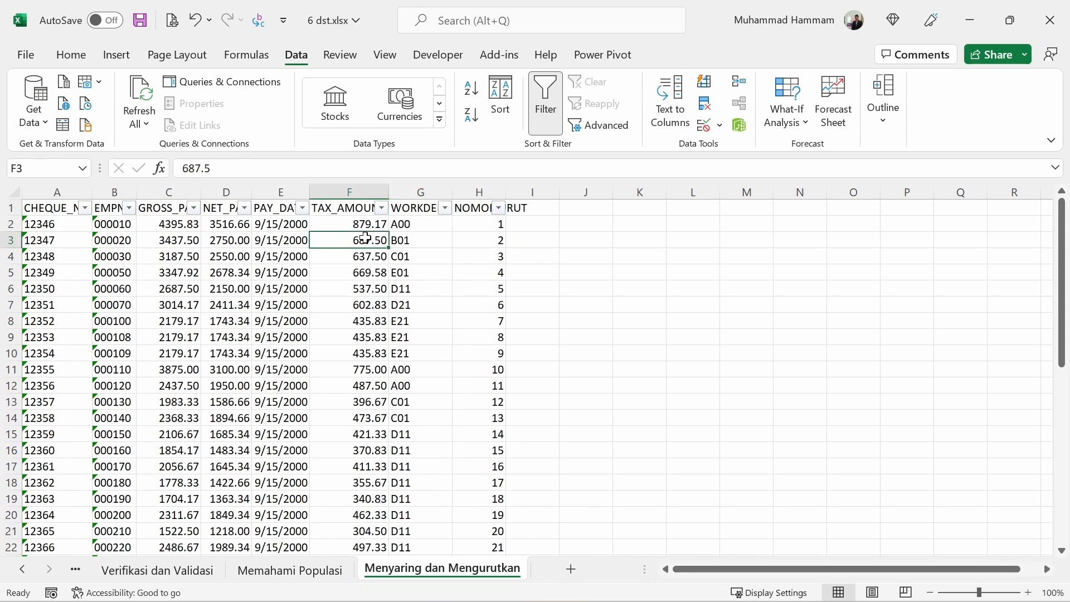
pyautogui.click(70, 55)
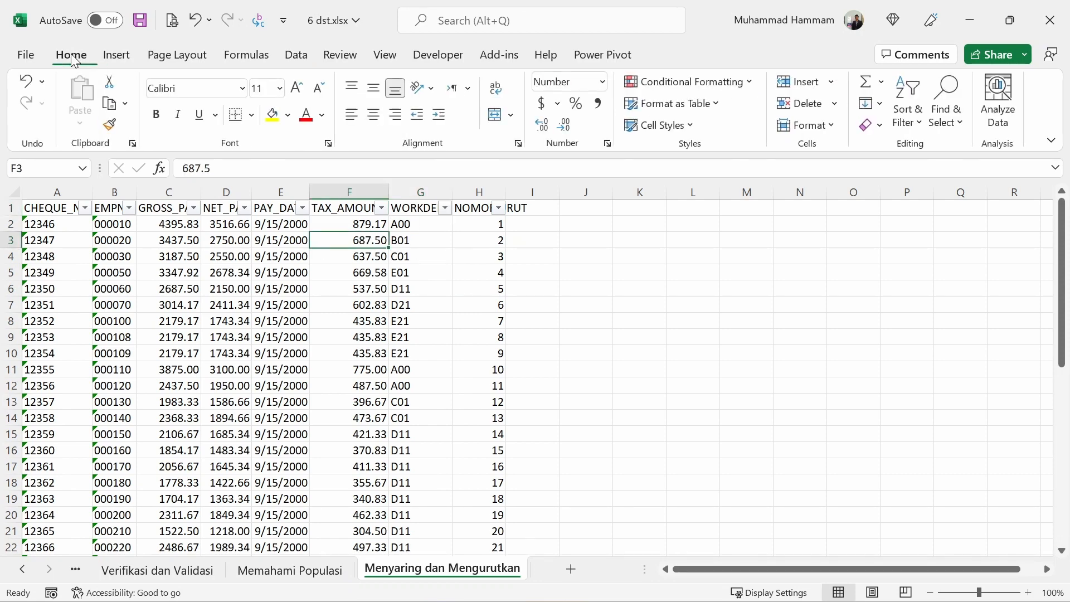
pyautogui.click(277, 118)
pyautogui.click(354, 401)
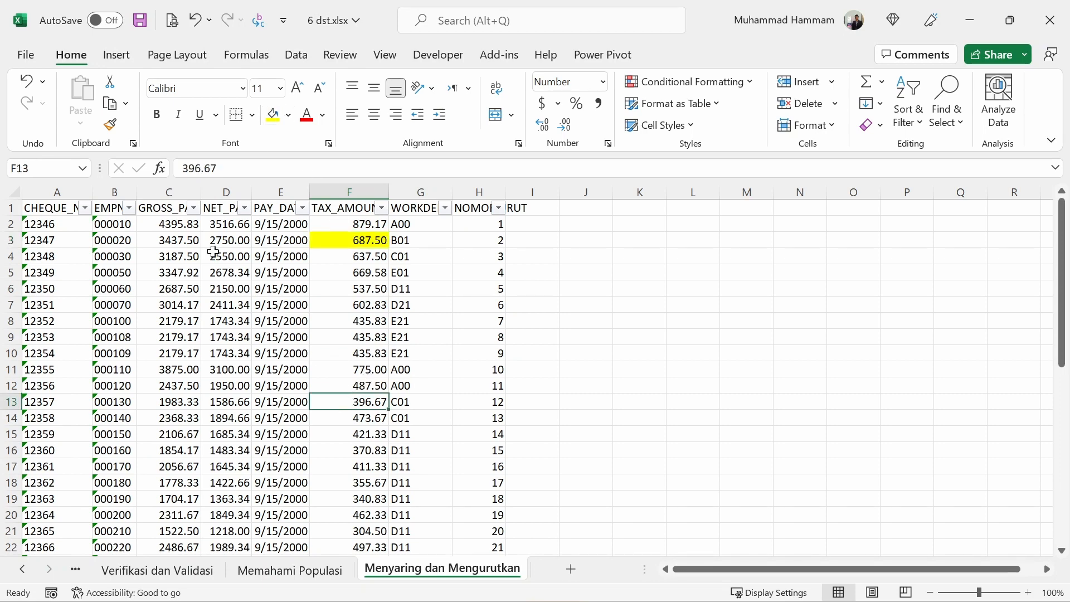
pyautogui.click(274, 116)
pyautogui.click(366, 290)
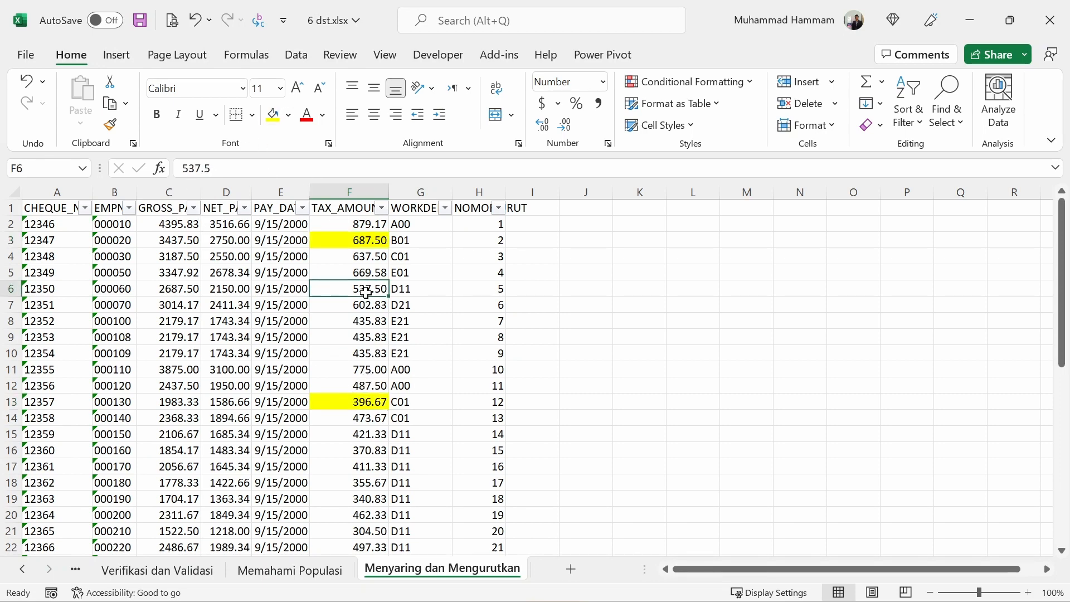
# - Sort the table by the yellow cell color in the TAX_AMOUNT column
pyautogui.click(382, 208)
pyautogui.moveTo(341, 279)
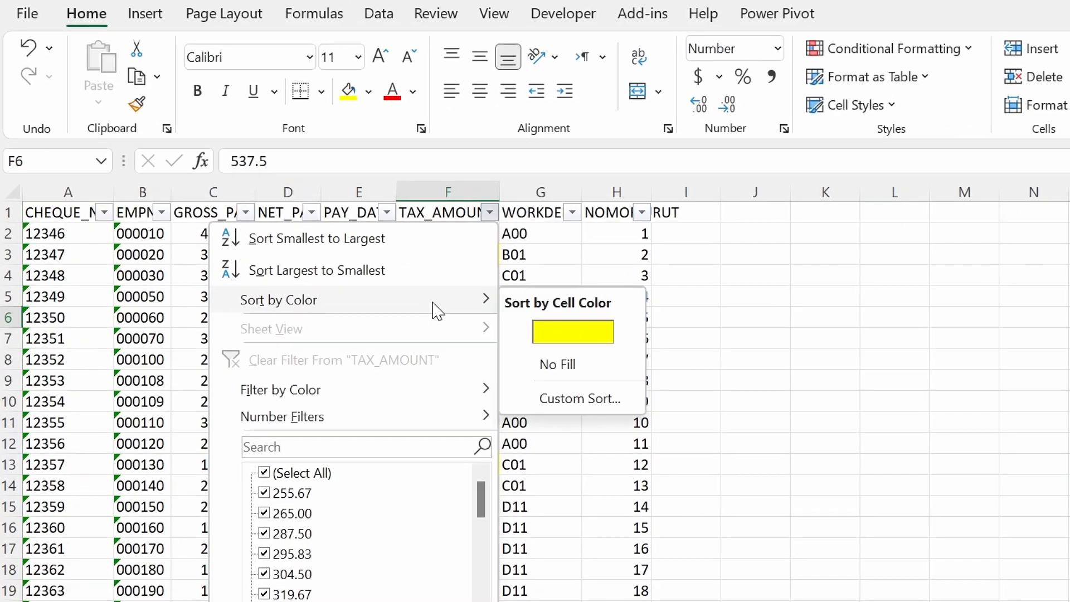
pyautogui.click(565, 339)
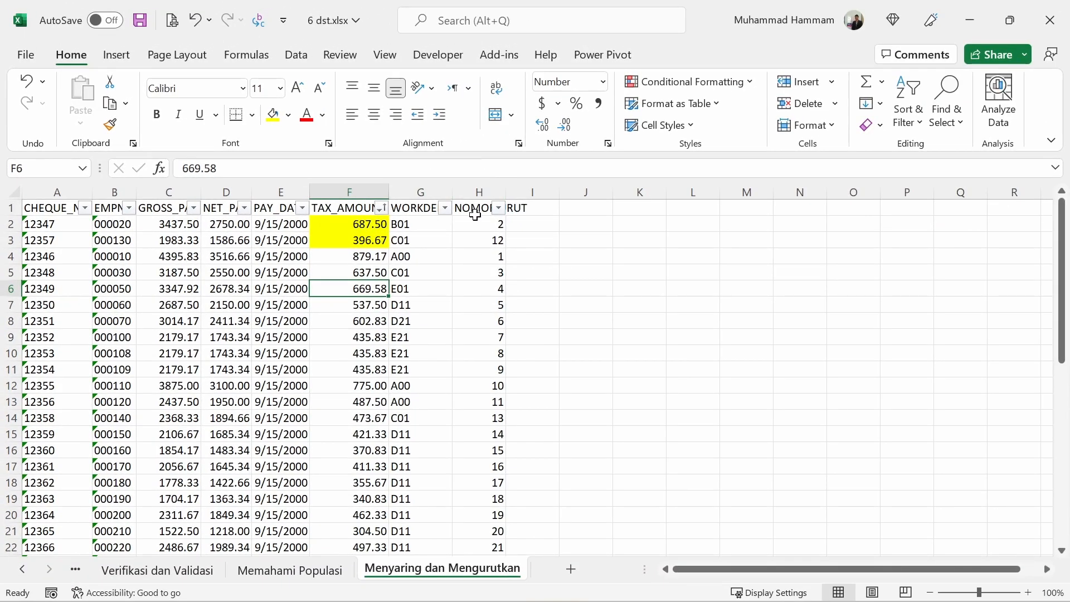
# - Sort the table by NOMOR URUT from smallest to largest to restore the original record order
pyautogui.click(475, 222)
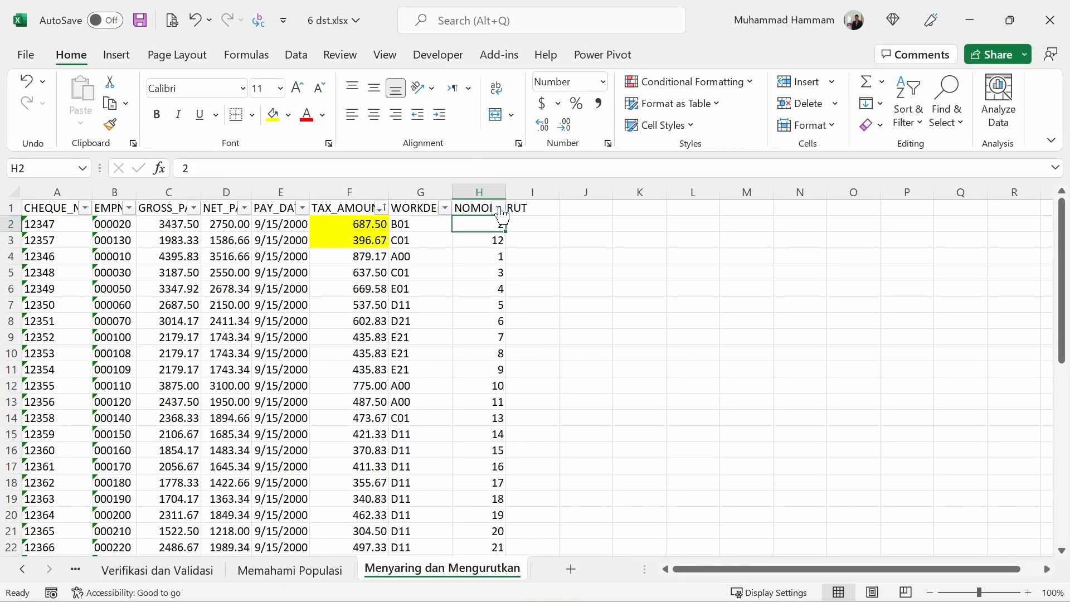
pyautogui.click(500, 208)
pyautogui.click(449, 228)
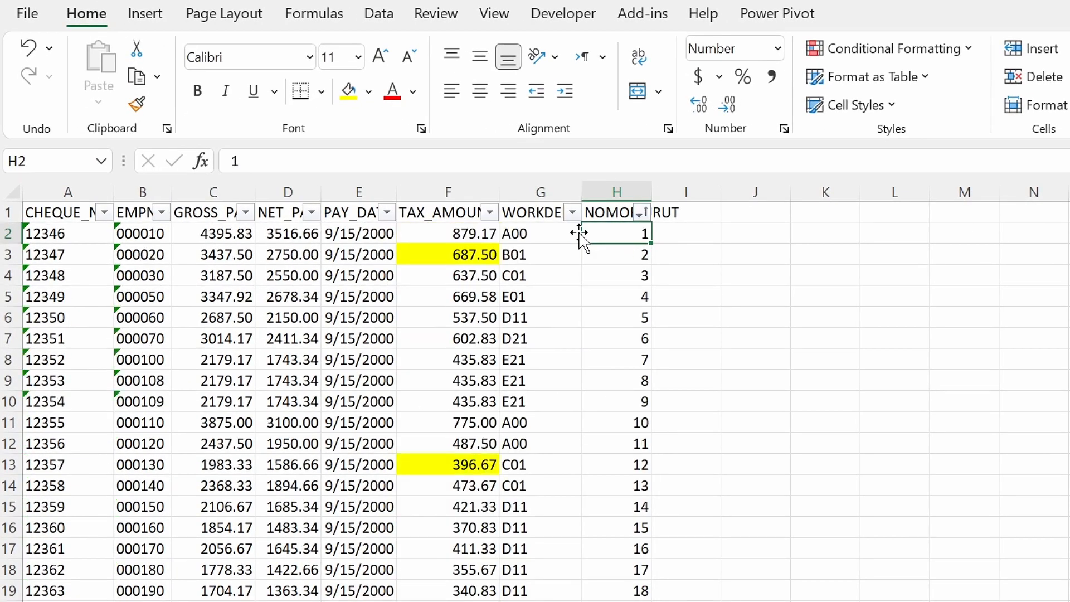
pyautogui.click(452, 297)
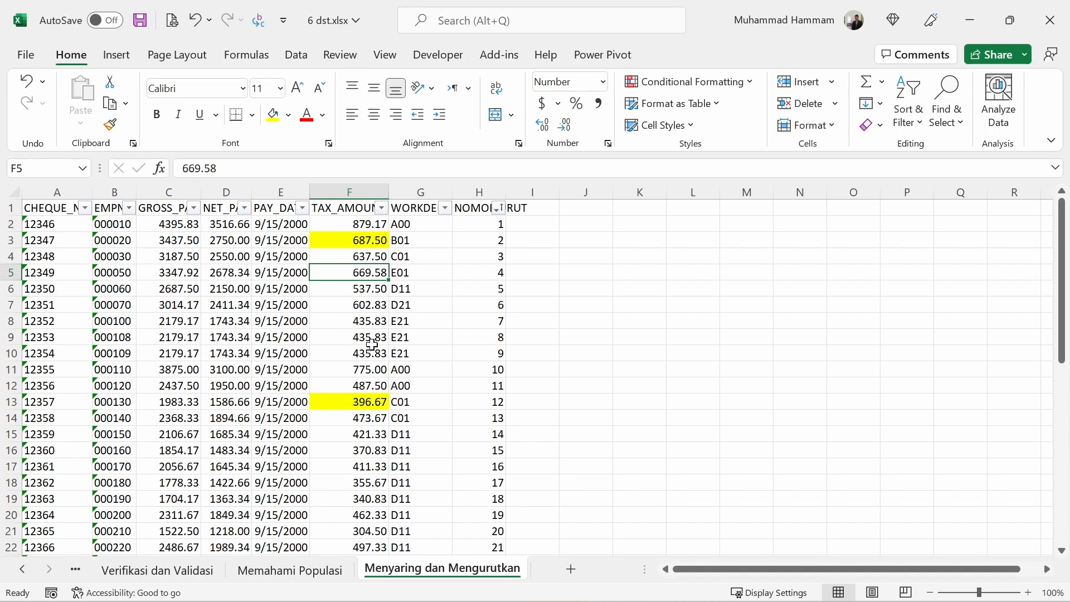
# - Set up a number filter on GROSS_PAY for values less than or equal to 1300
pyautogui.click(159, 209)
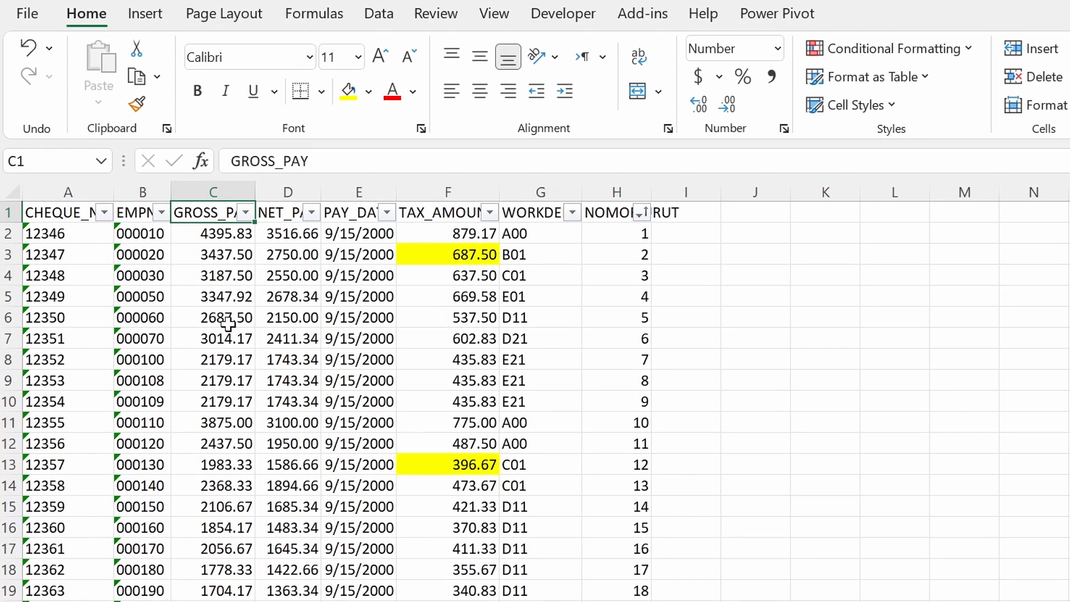
pyautogui.click(228, 322)
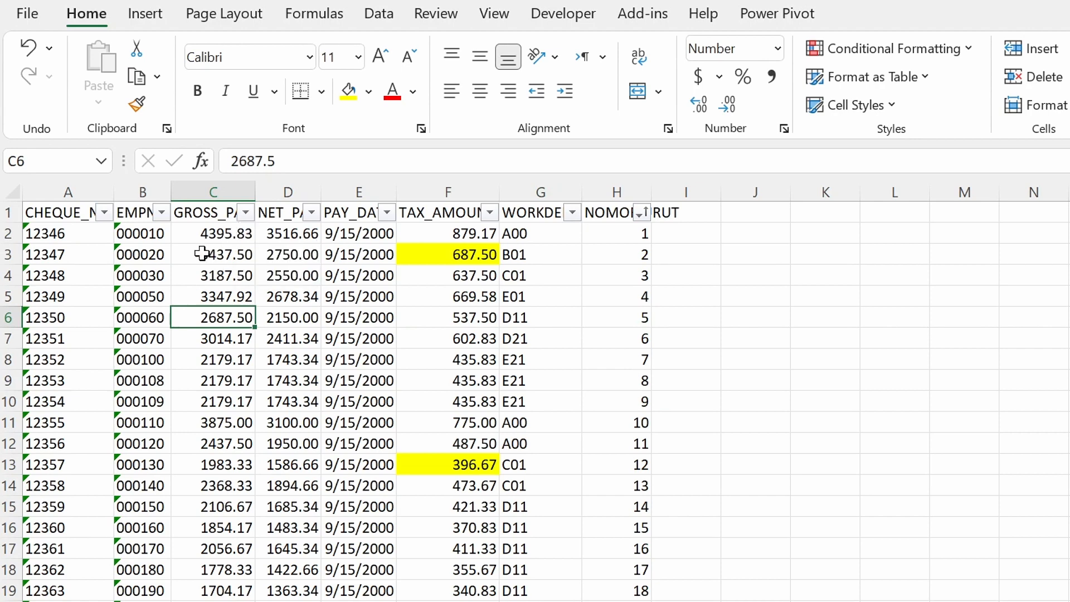
pyautogui.click(243, 214)
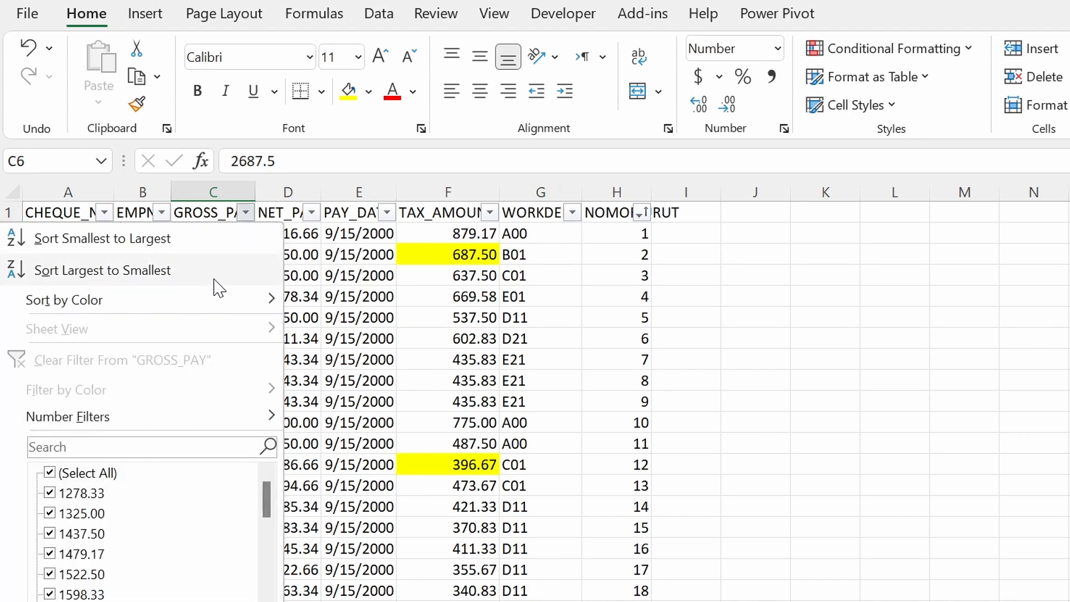
pyautogui.moveTo(196, 424)
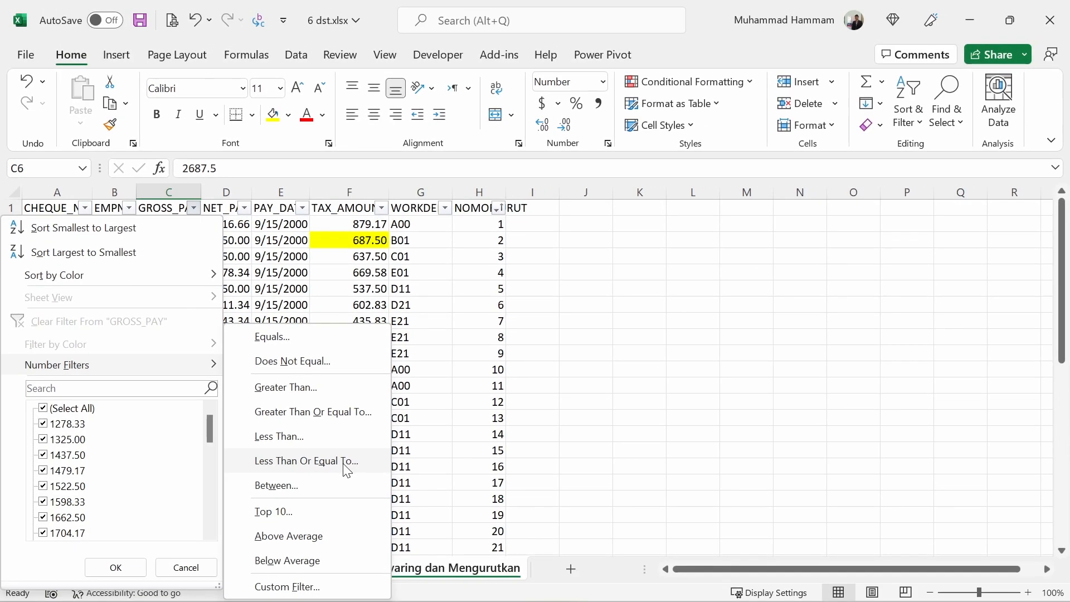
pyautogui.click(347, 465)
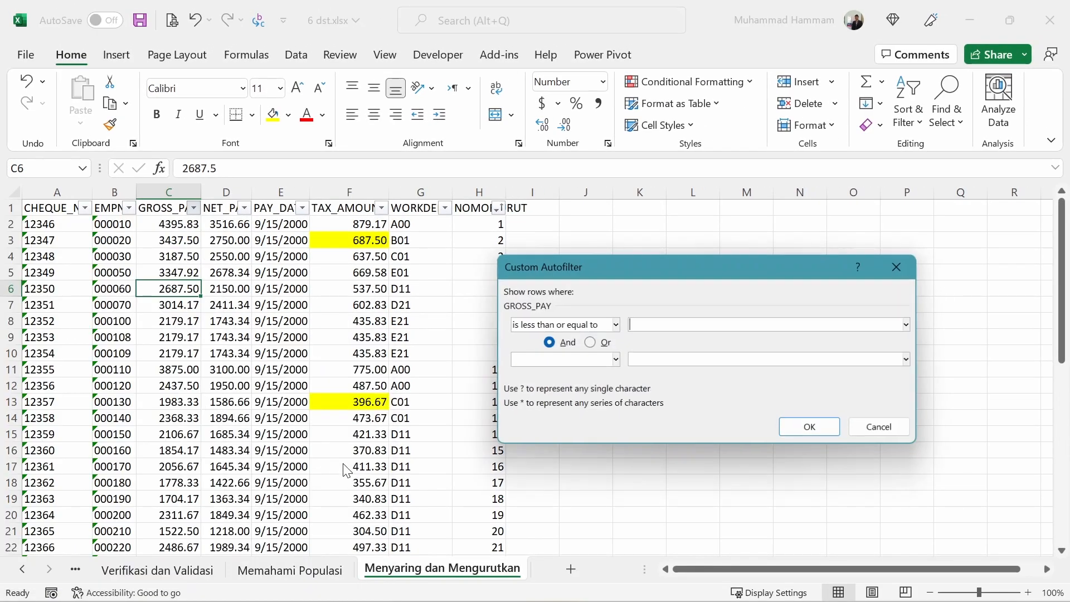
pyautogui.write('13')
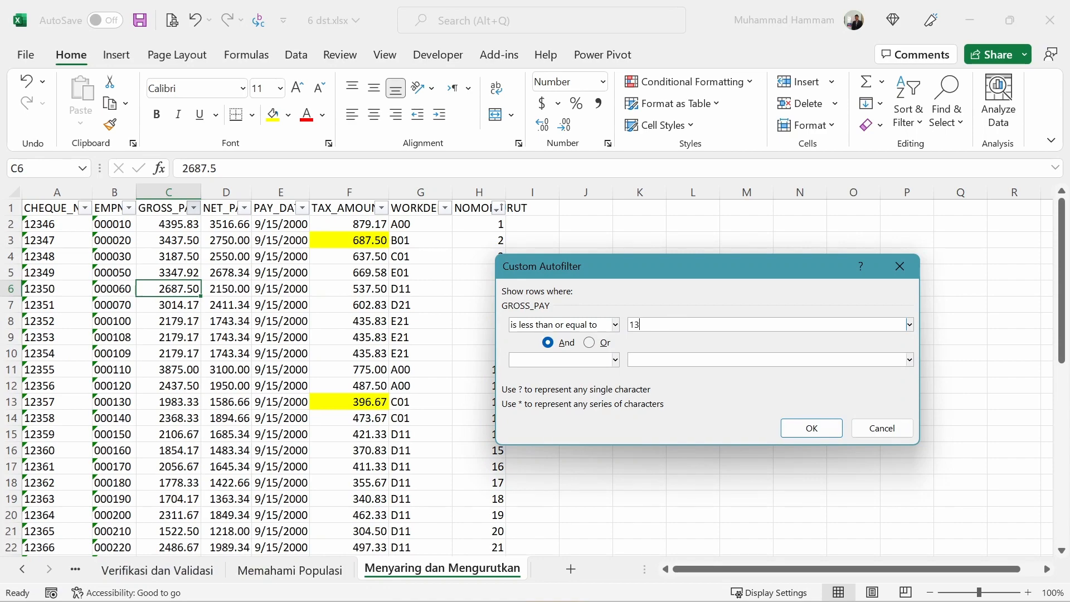
pyautogui.write('00')
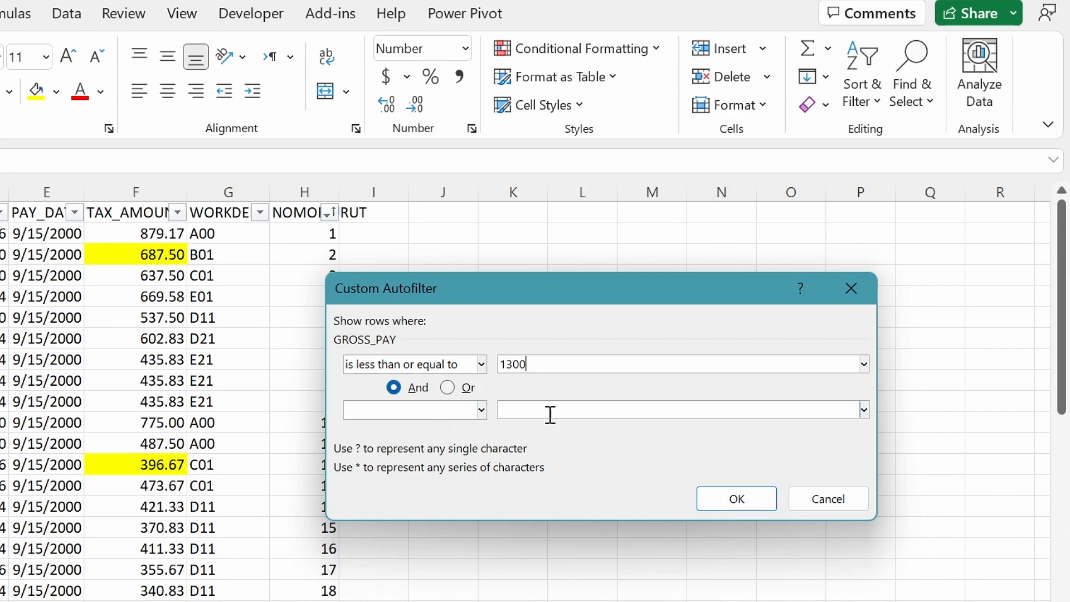
# - Add an Or condition for GROSS_PAY values greater than or equal to 4000, and apply the custom filter
pyautogui.click(449, 389)
pyautogui.click(481, 411)
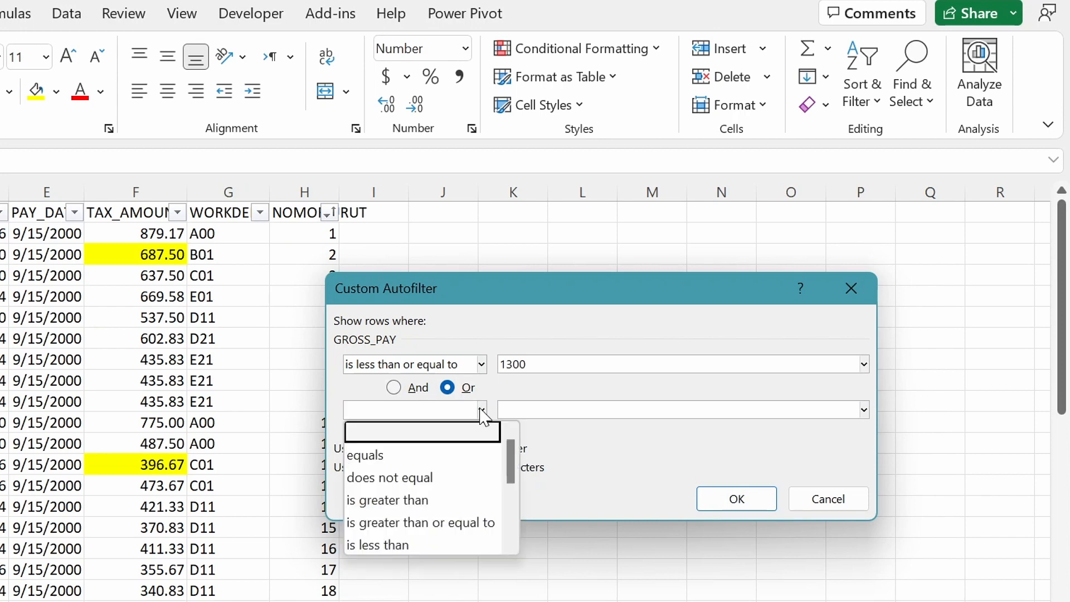
pyautogui.click(447, 523)
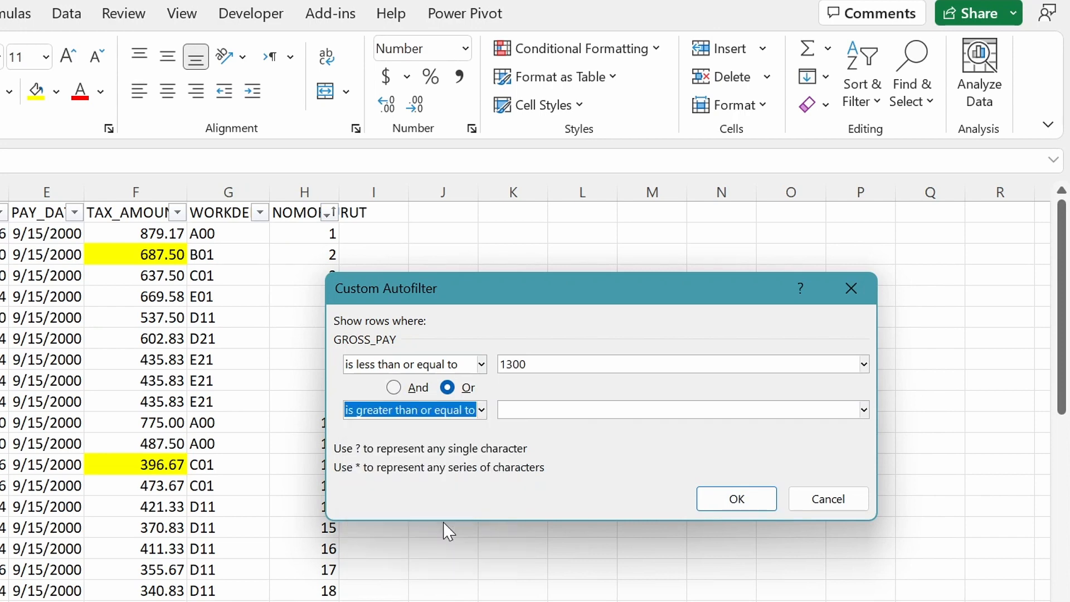
pyautogui.click(545, 414)
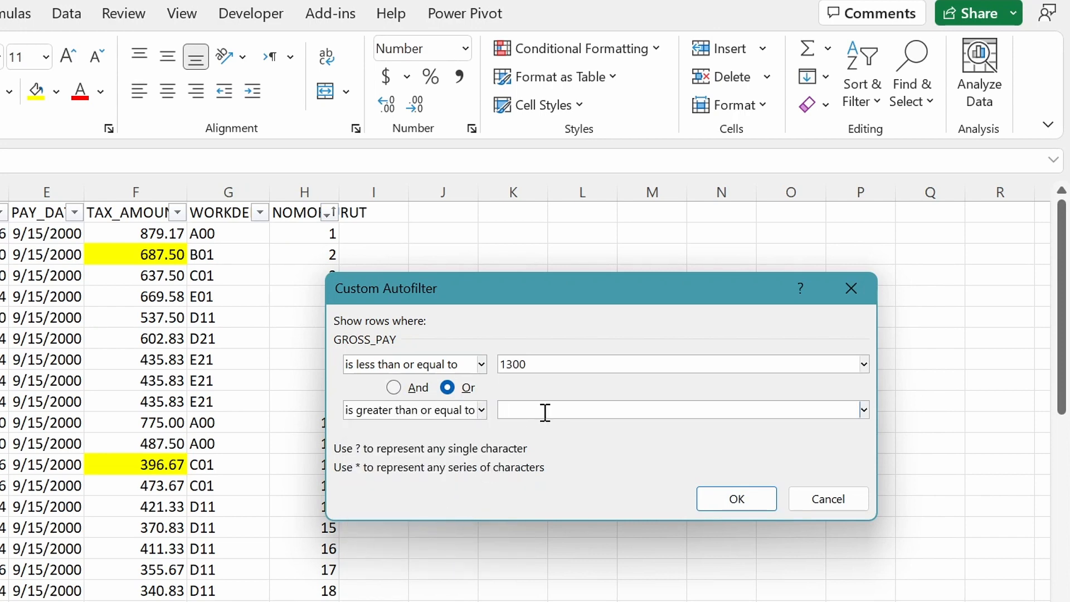
pyautogui.write('4000')
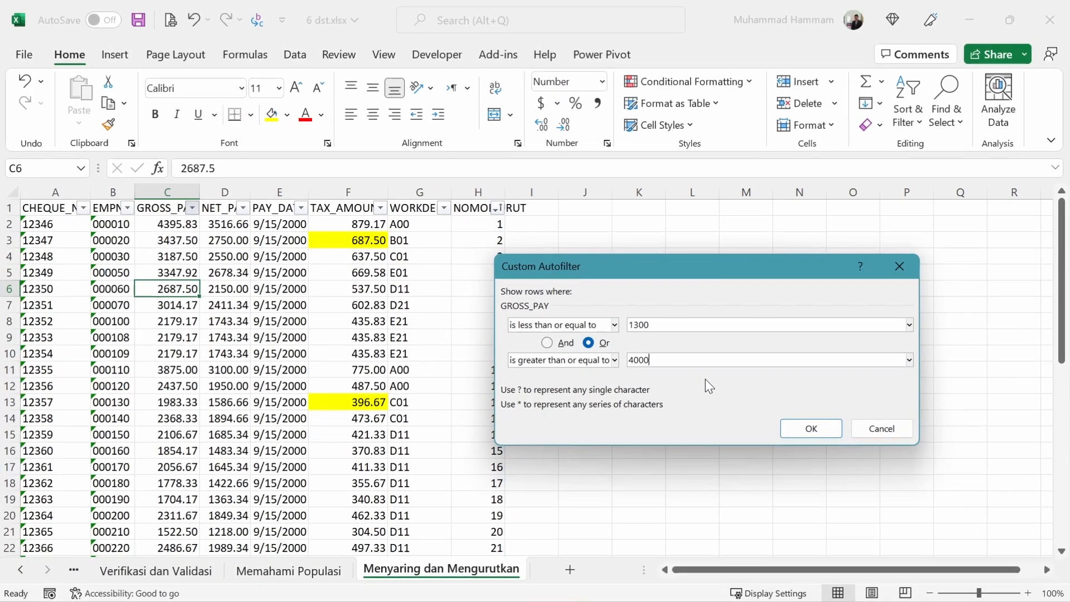
pyautogui.click(812, 428)
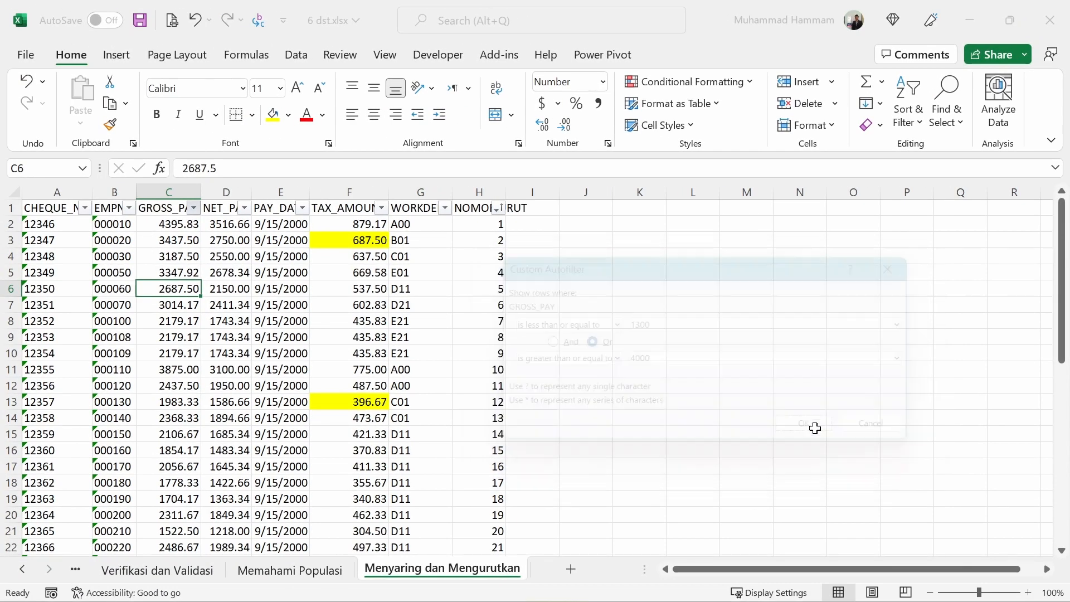
pyautogui.click(159, 260)
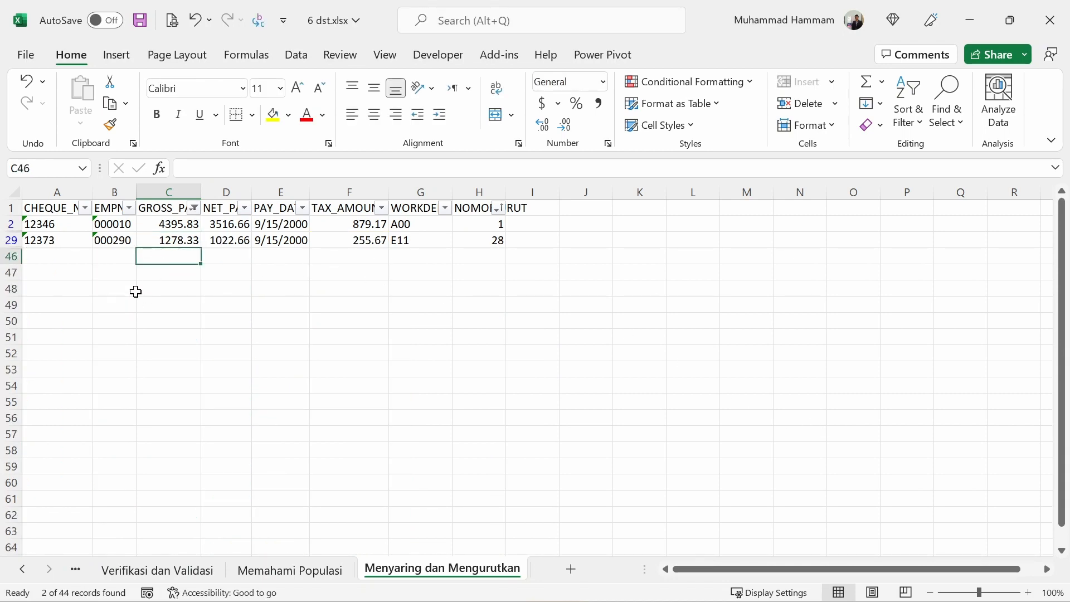
pyautogui.click(187, 242)
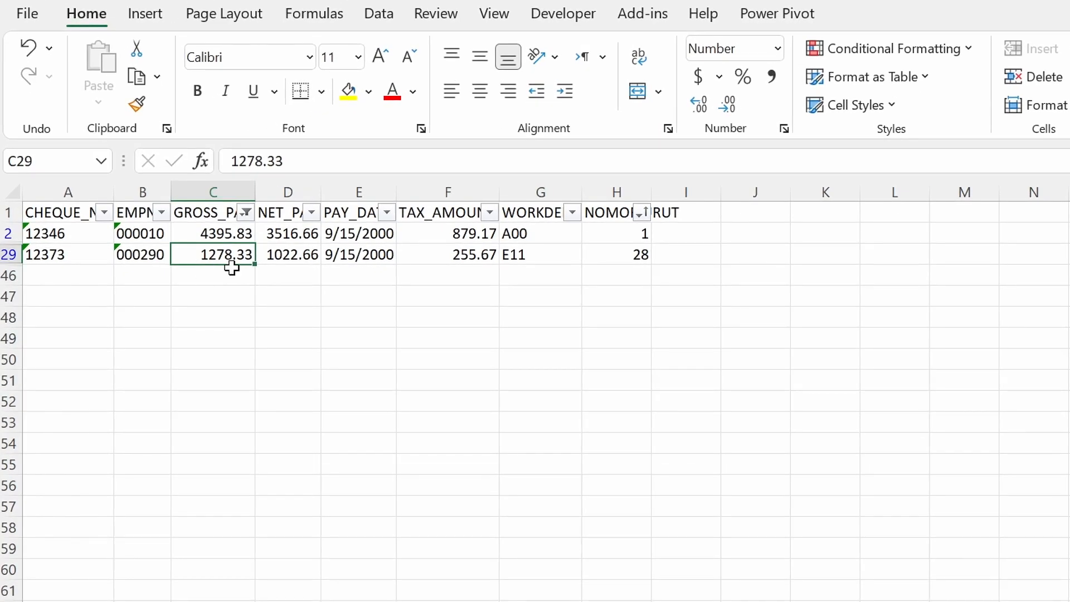